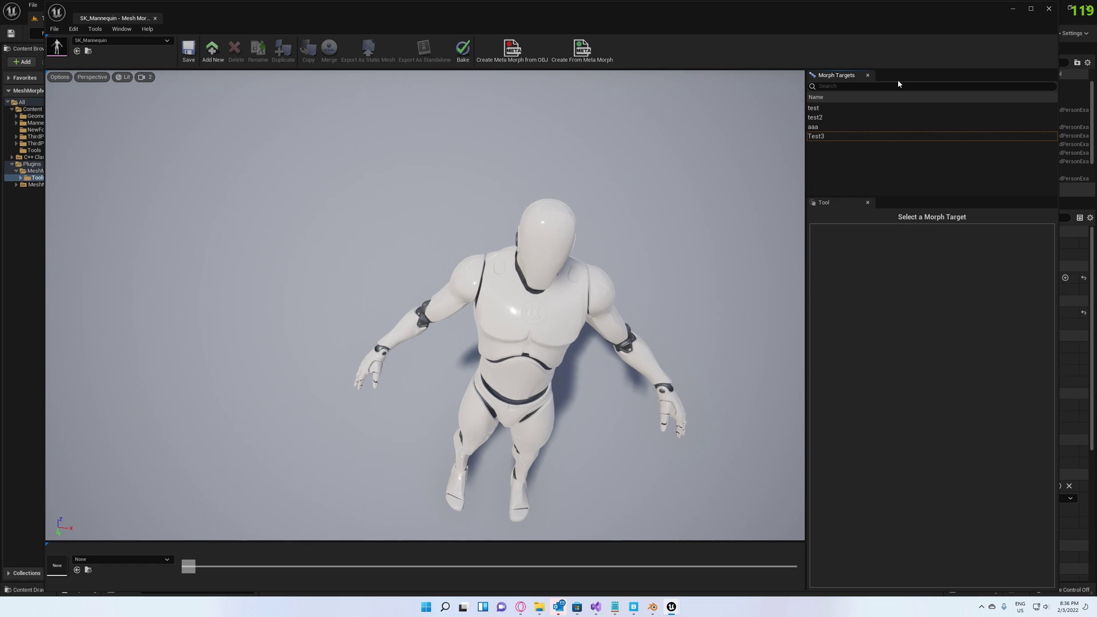
- Open the Create From Obj Files tool, maximize its window and enlarge the preview viewport
click(95, 28)
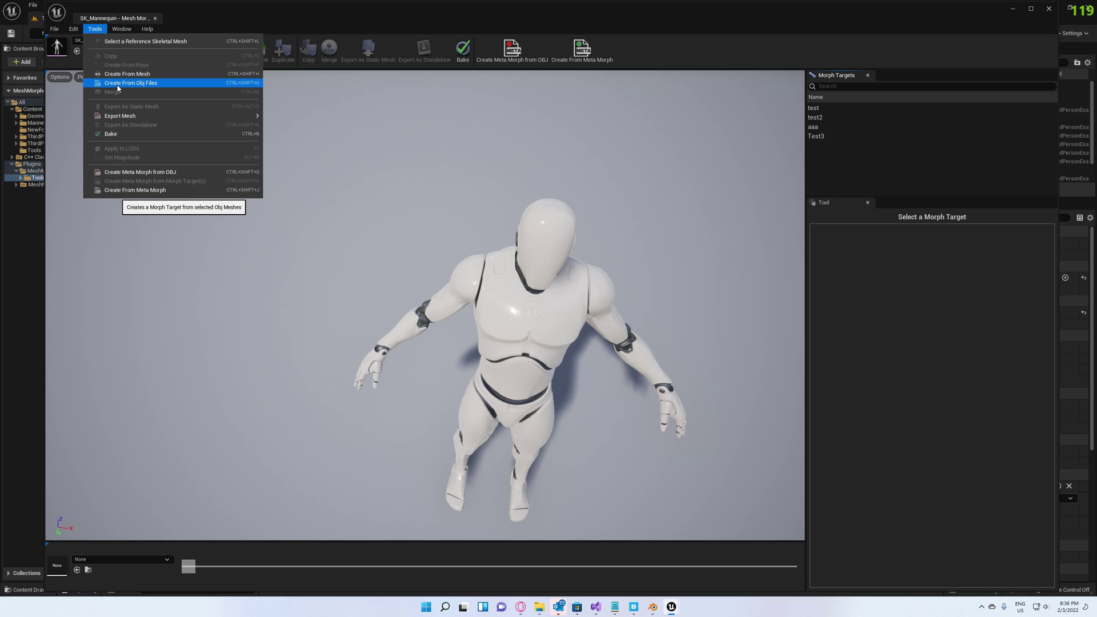
click(117, 85)
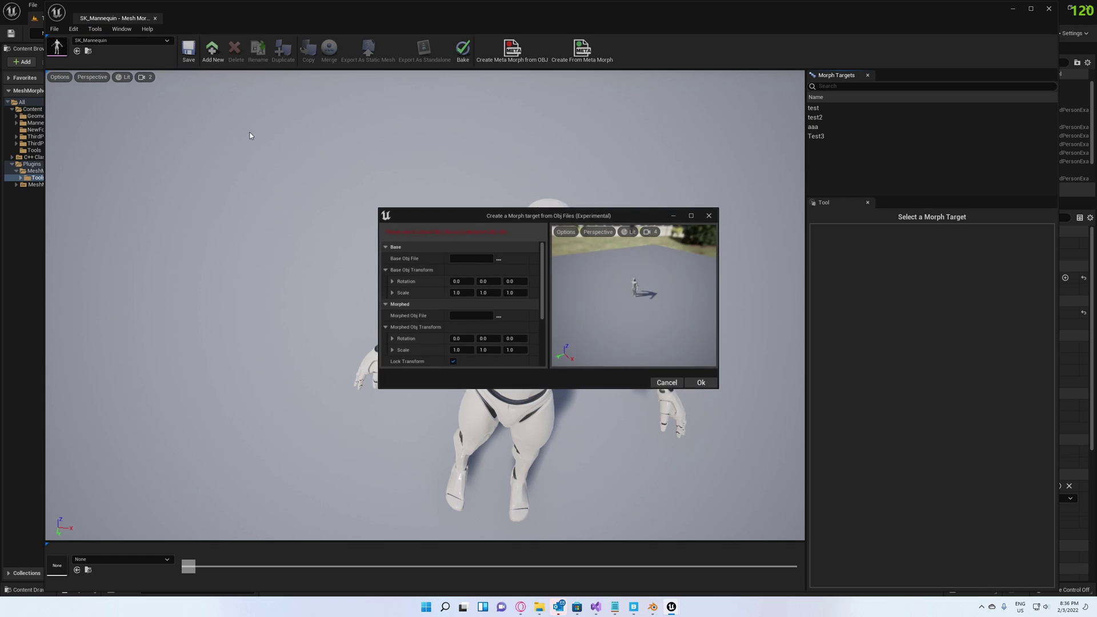
click(692, 216)
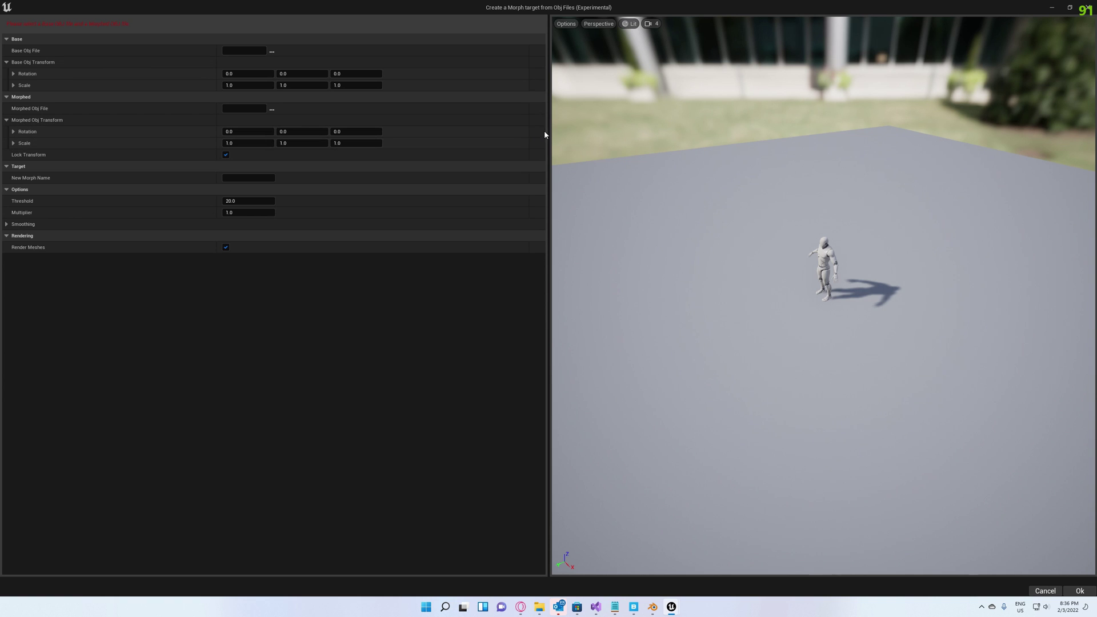
drag(548, 131, 232, 130)
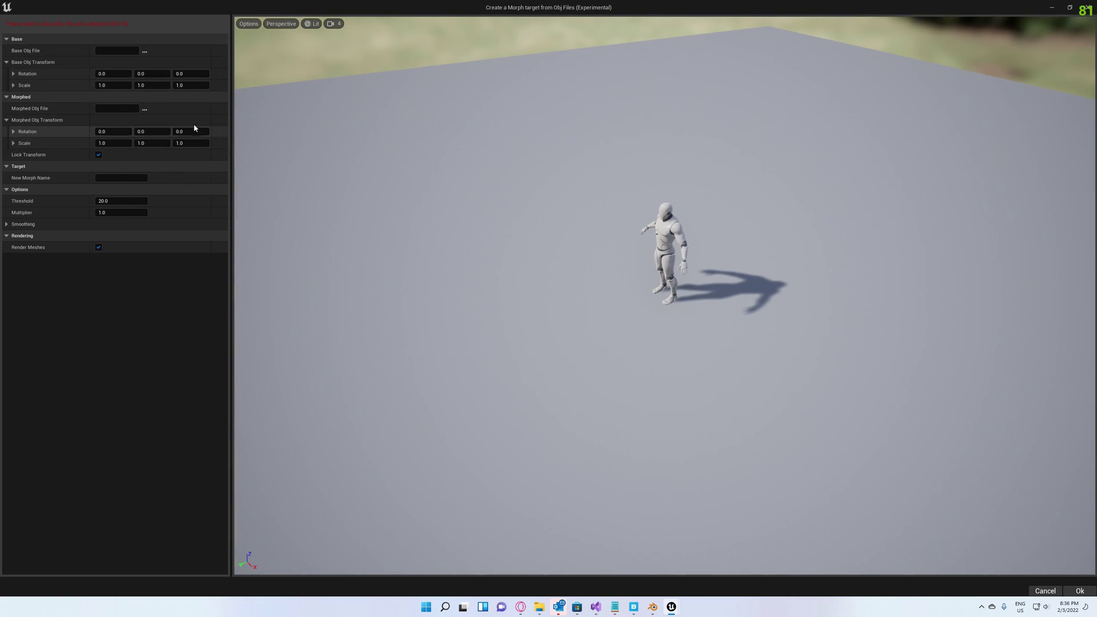
- Load 1.obj as the base OBJ file and 2.obj as the morphed OBJ file
click(145, 52)
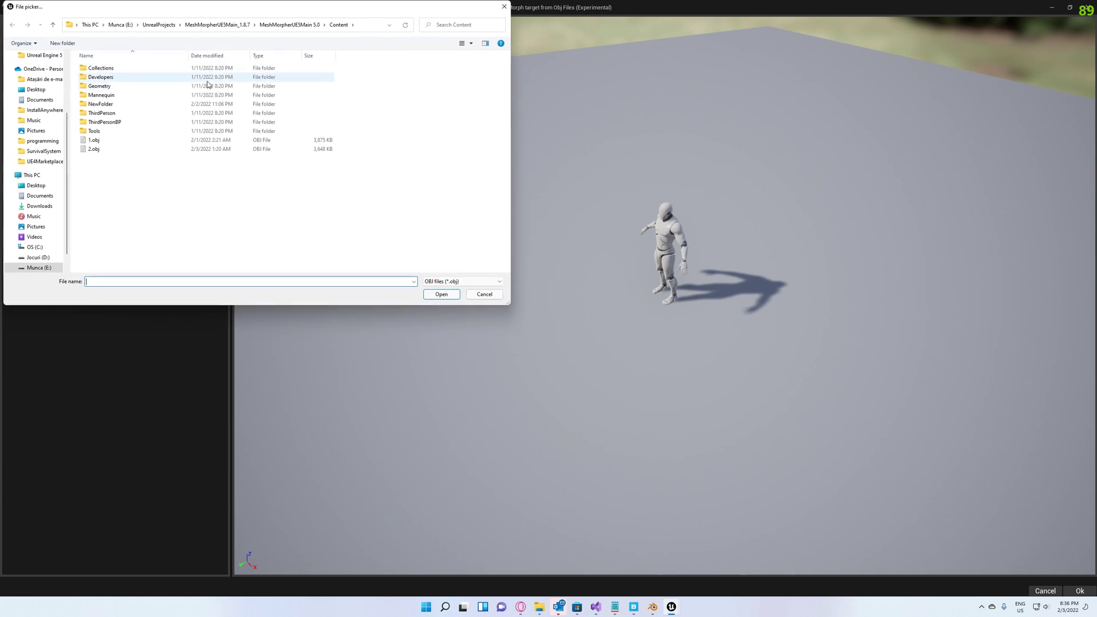
double_click(112, 141)
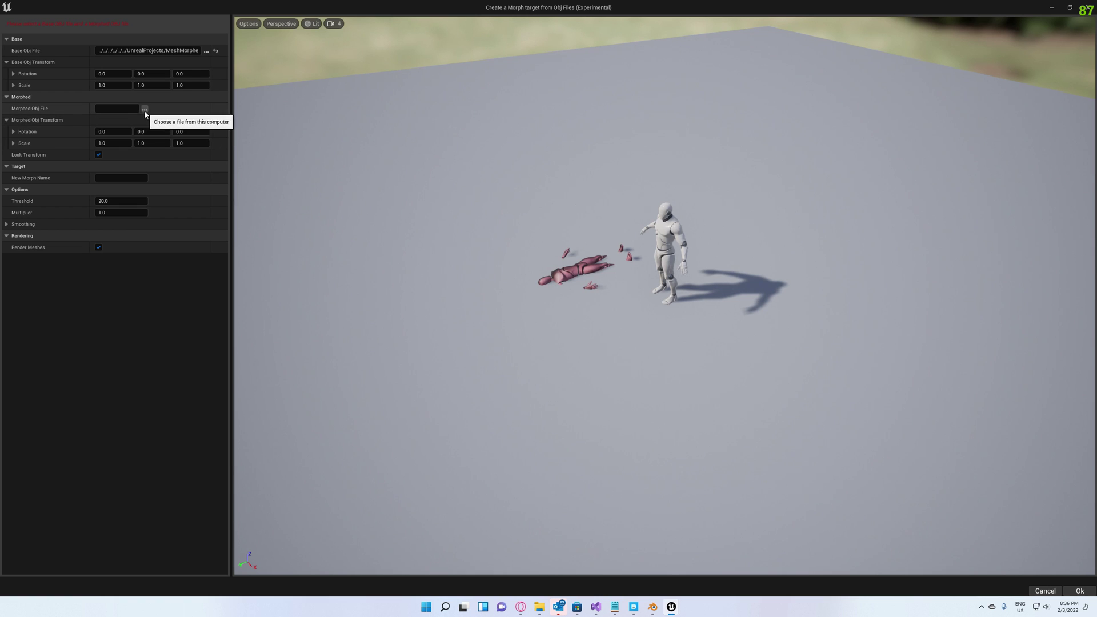
click(145, 109)
double_click(93, 149)
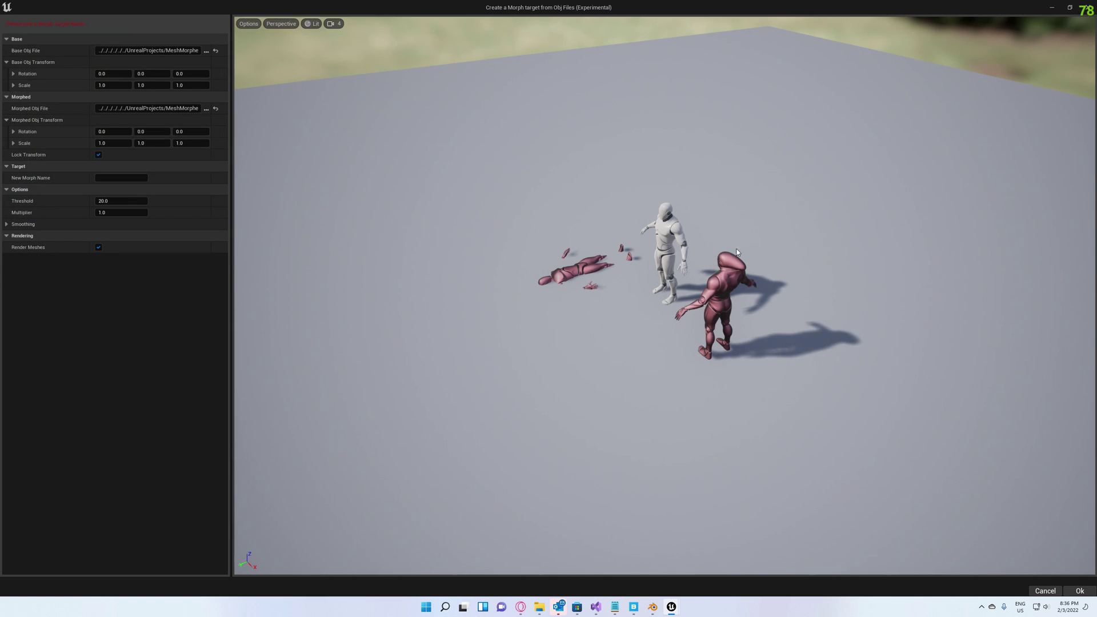
- Examine the orientation of the two imported OBJ meshes relative to the reference mannequin from several angles
alt+drag(739, 252, 435, 303)
alt+drag(701, 232, 388, 232)
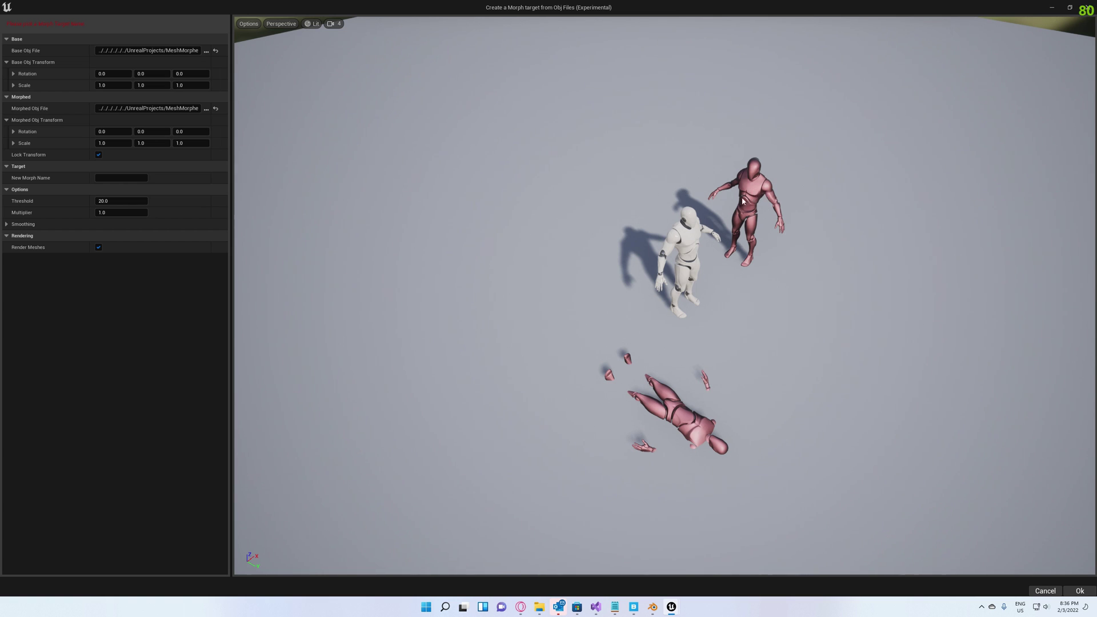
right_drag(808, 260, 792, 261)
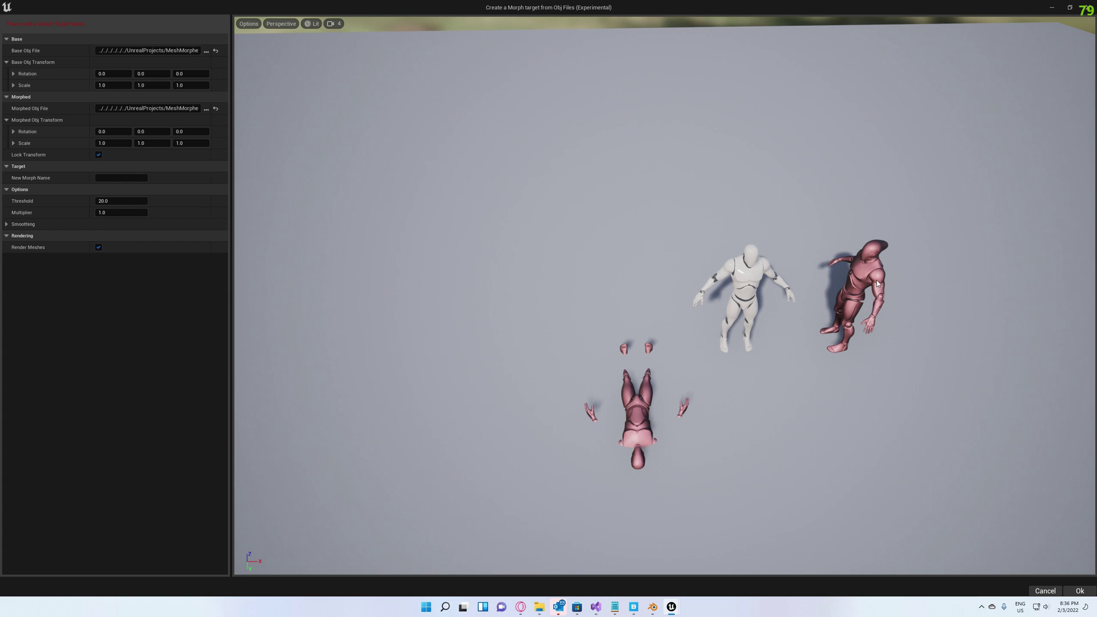
right_drag(867, 285, 812, 286)
key(w)
mouse_move(752, 169)
right_down()
mouse_move(752, 149)
mouse_move(752, 169)
right_up()
key(s)
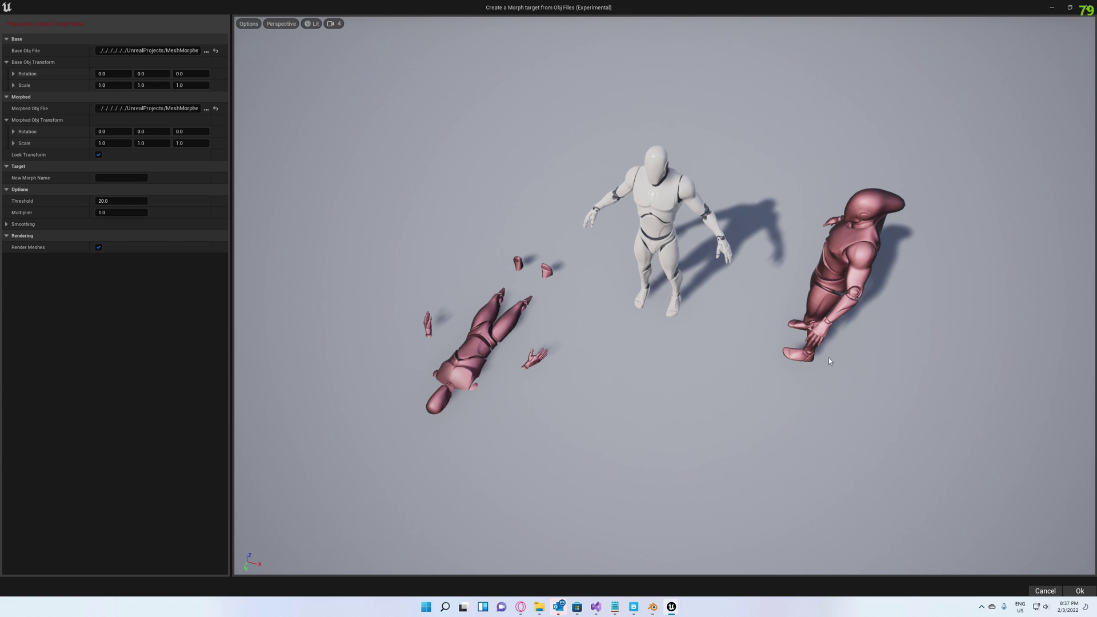
right_drag(458, 345, 471, 316)
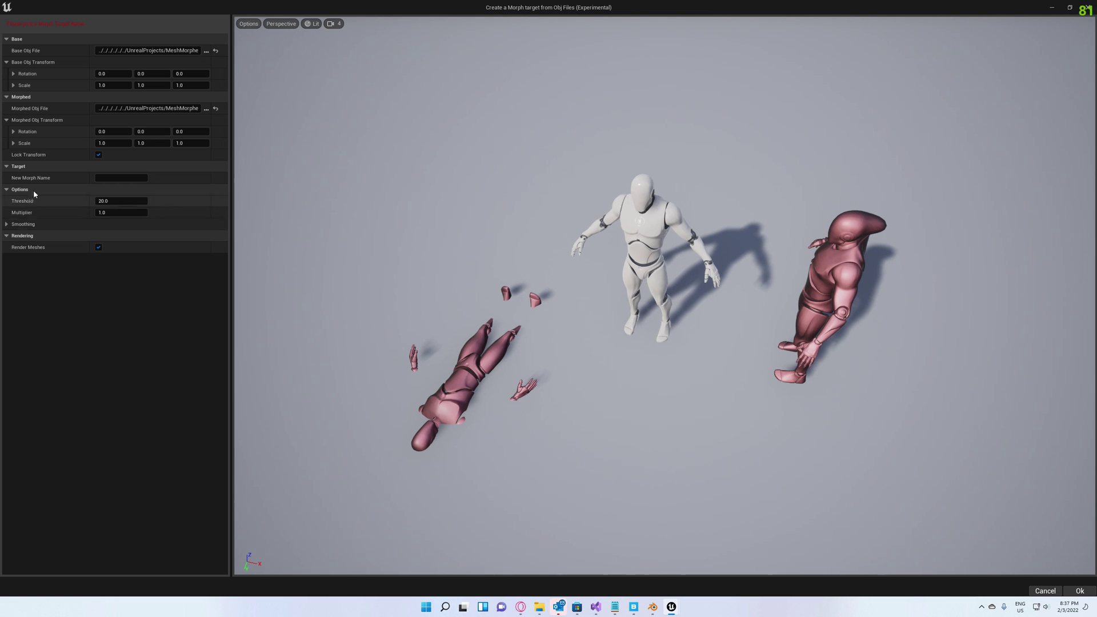
- Try rotating both OBJ meshes together about X with the transforms locked, first to 90 and again to -90
click(100, 156)
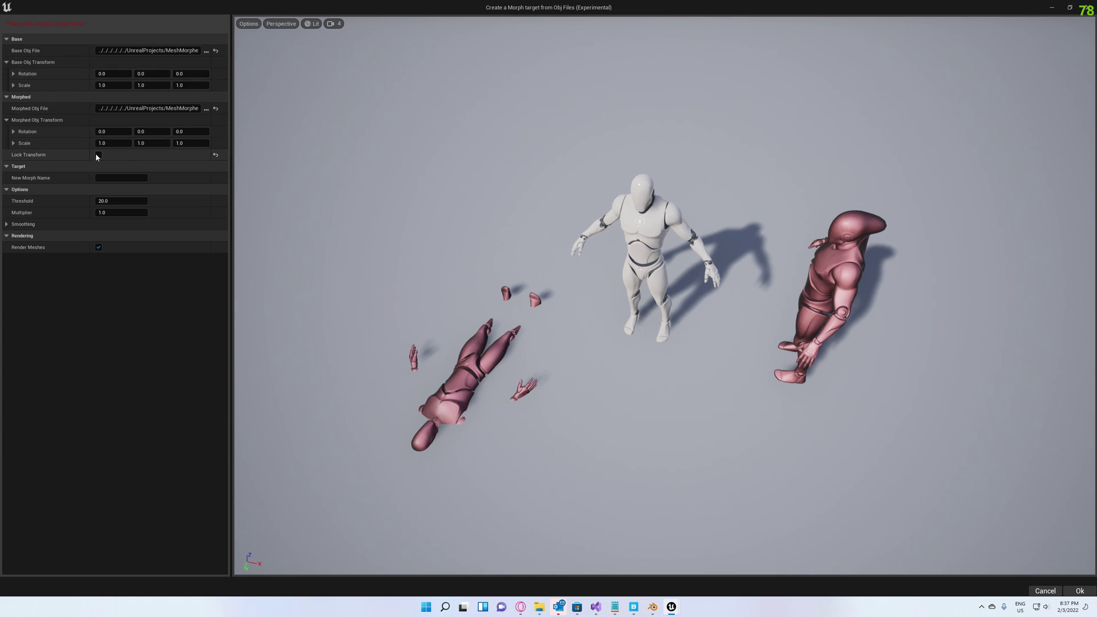
click(116, 75)
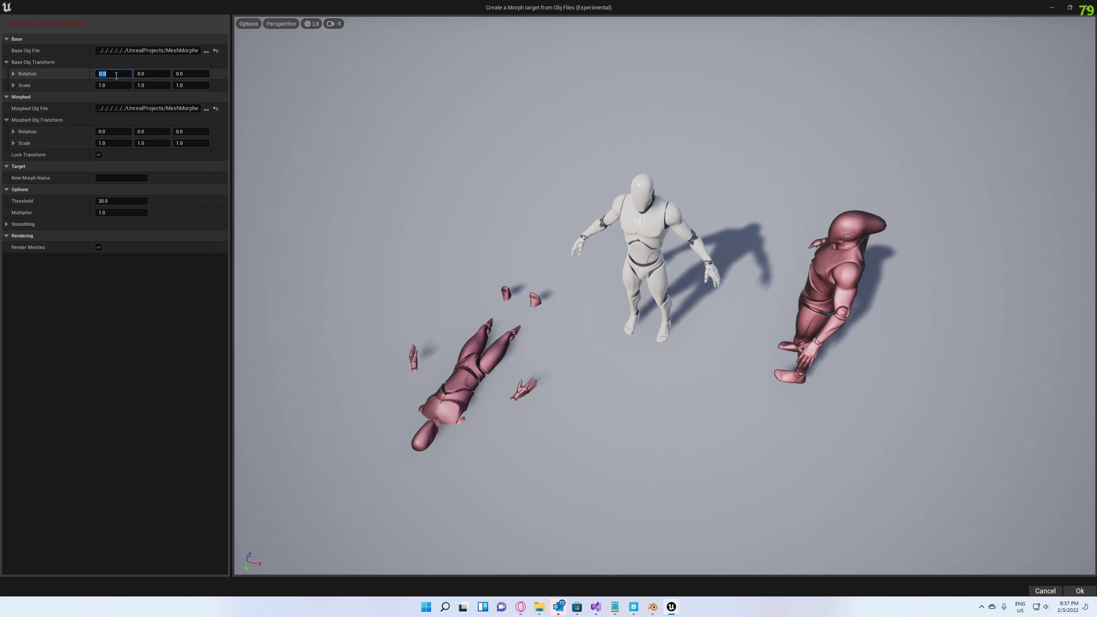
text(90)
key(Return)
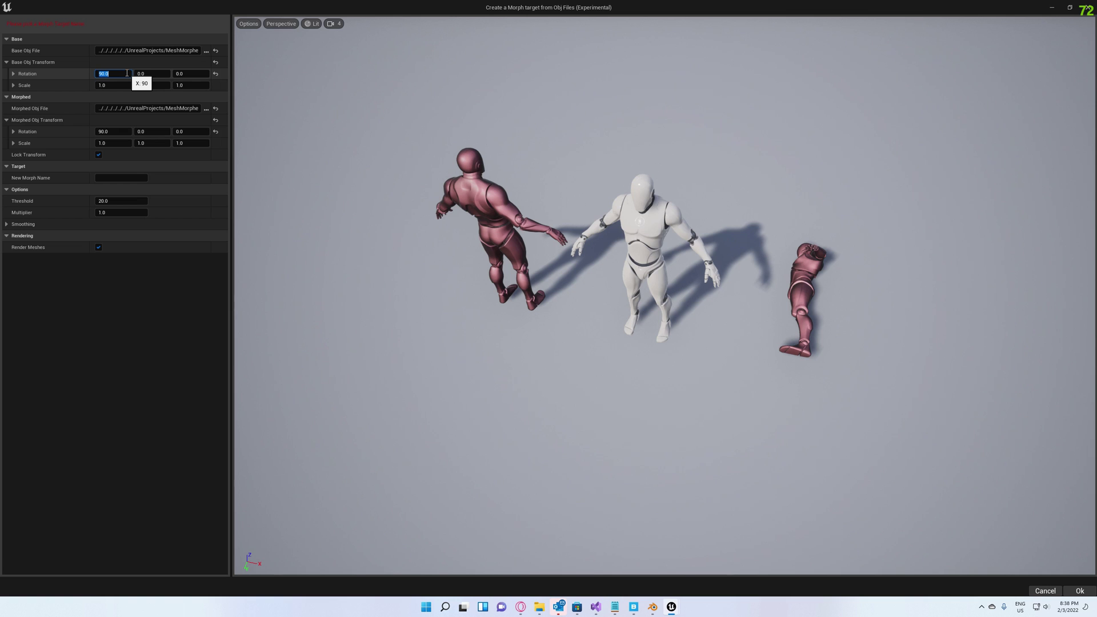
text(-90)
key(Return)
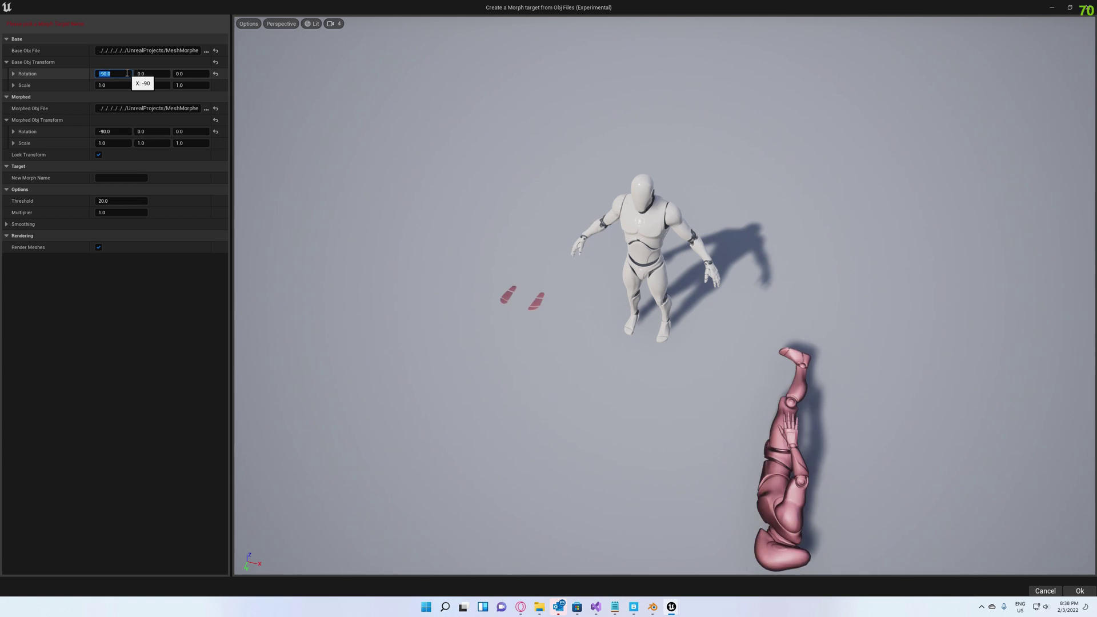
- Unlock the transforms and set the base OBJ's X rotation to 90, after trying 45
click(99, 155)
key(Return)
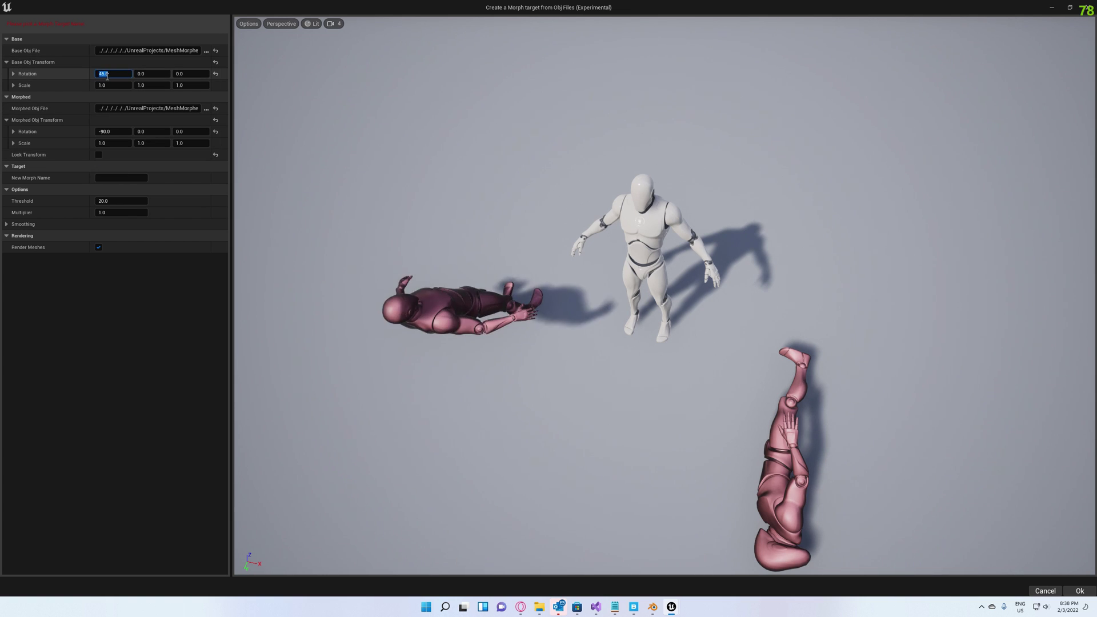
right_drag(440, 257, 549, 257)
drag(366, 280, 357, 280)
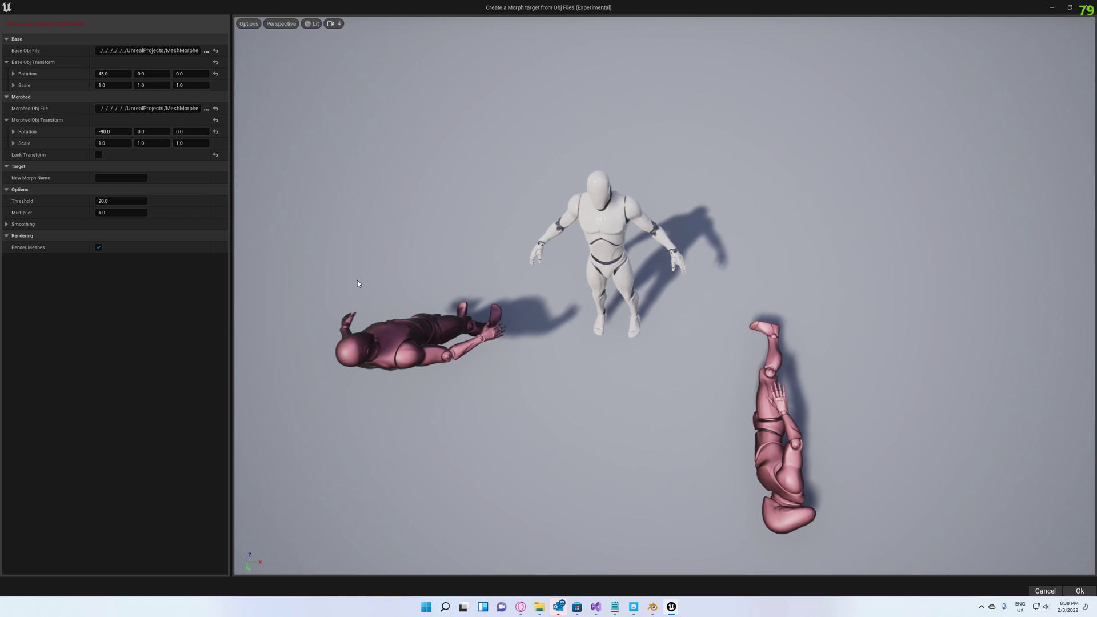
click(112, 76)
text(90)
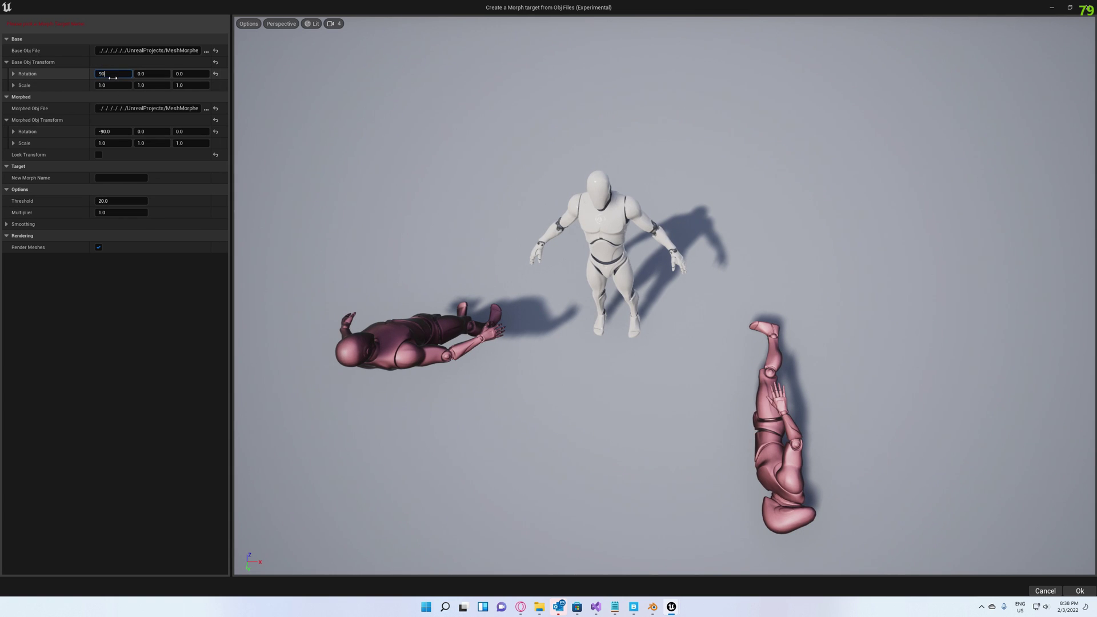
key(Return)
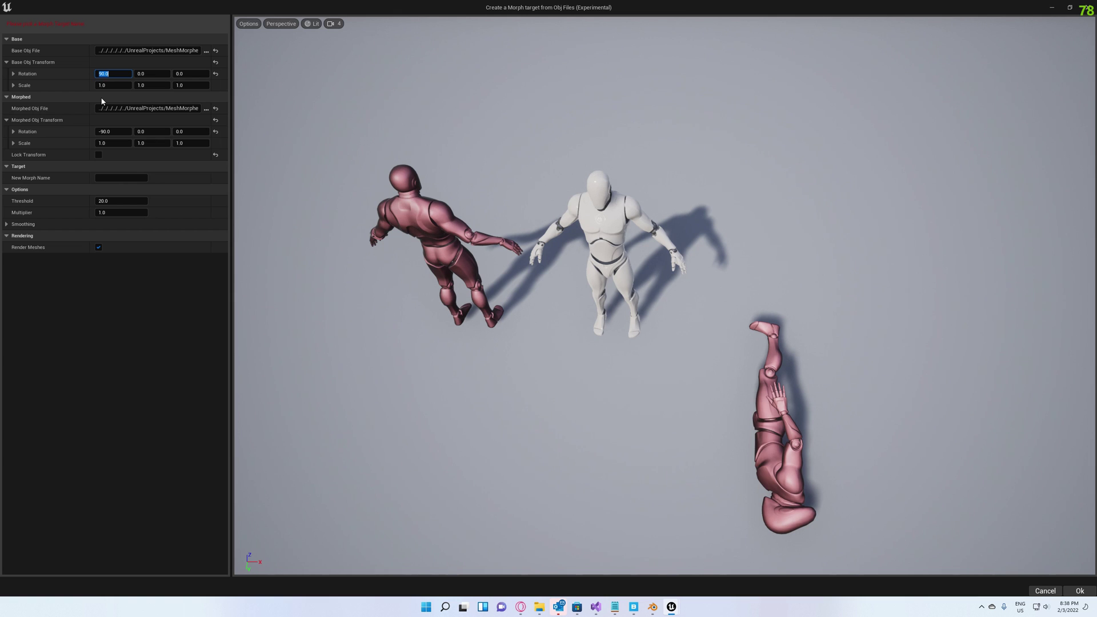
- Set the base OBJ's Y rotation to -180
click(149, 75)
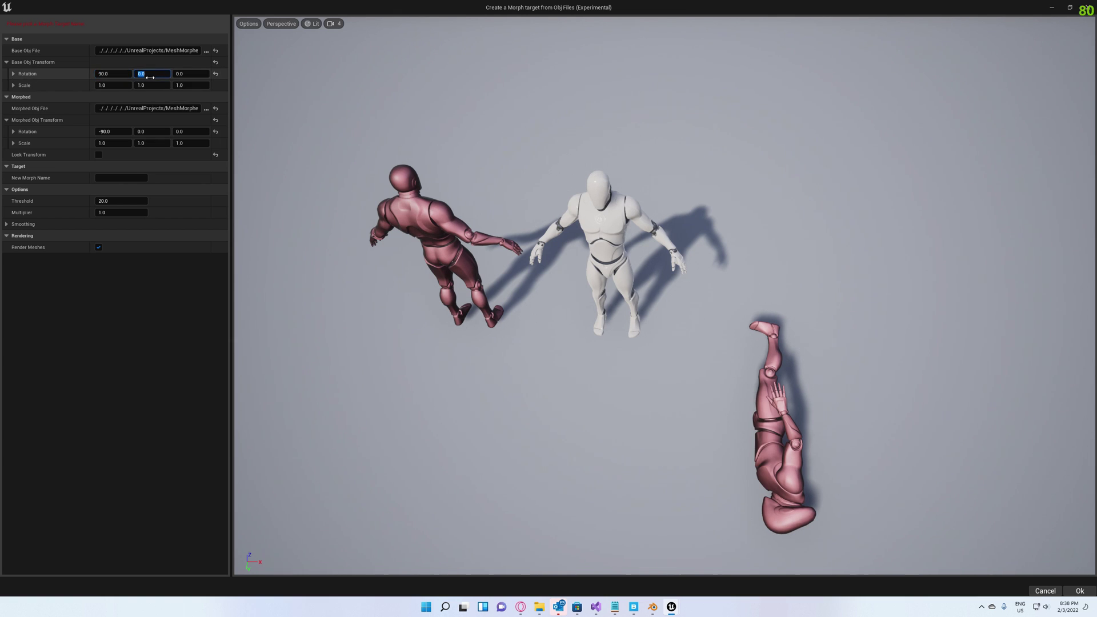
text(-180)
key(Return)
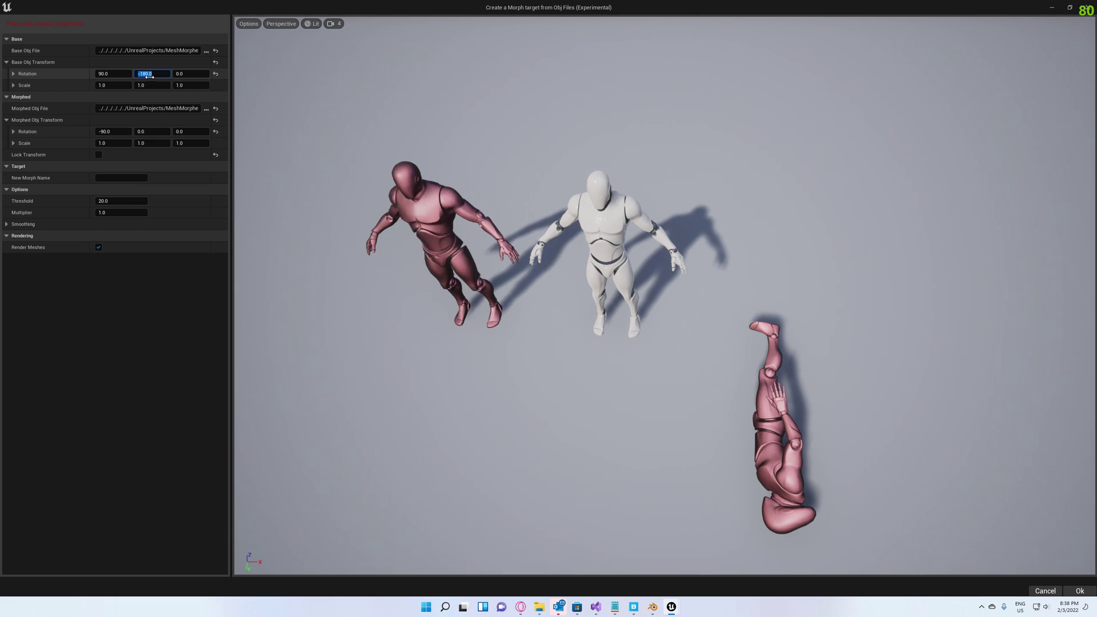
- Set the morphed OBJ's X rotation to 0
right_drag(376, 275, 434, 183)
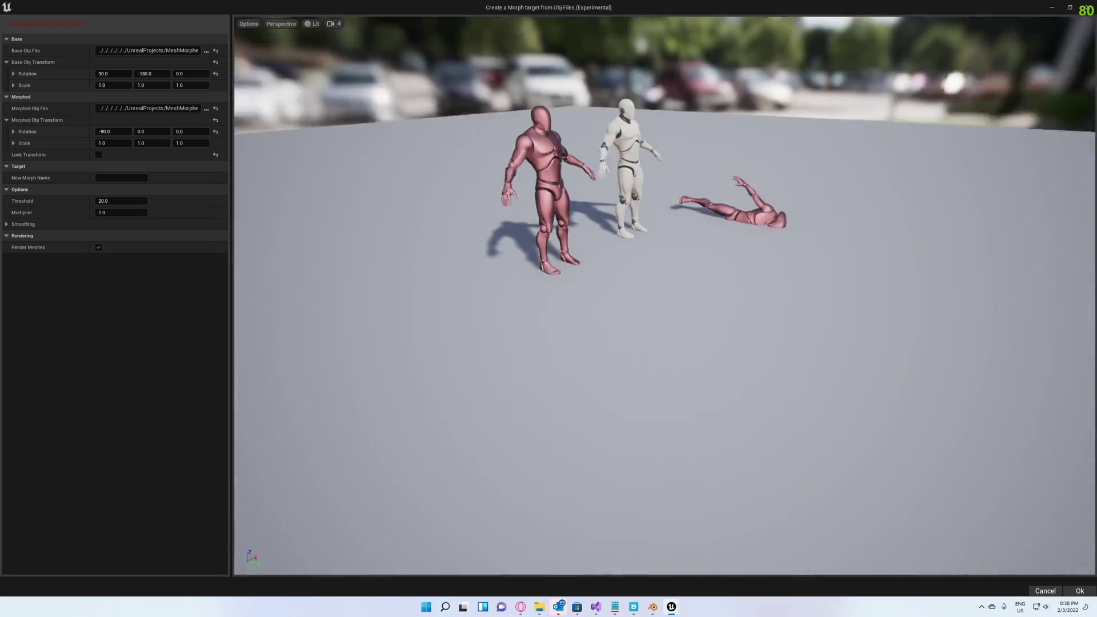
right_drag(355, 206, 326, 261)
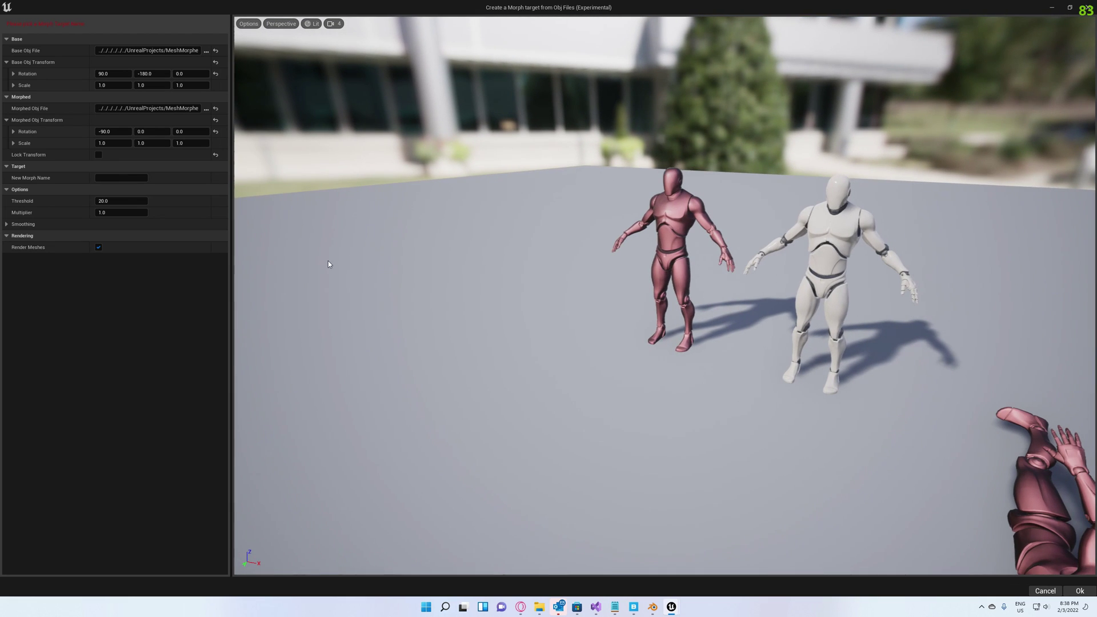
click(116, 134)
text(0)
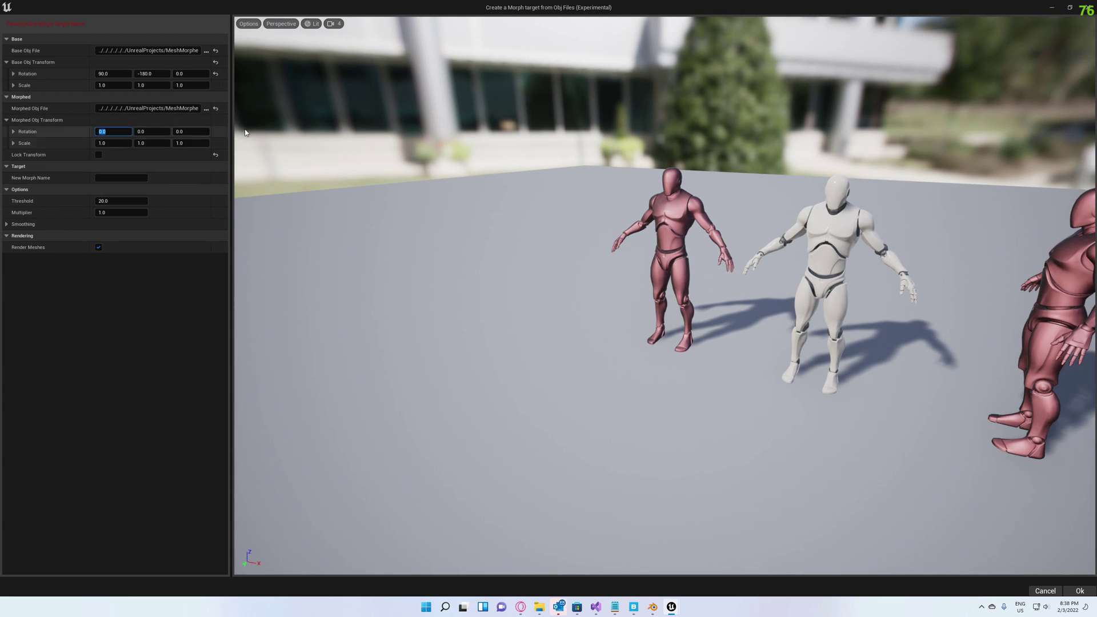
key(Return)
- Set the morphed OBJ's Z rotation to -90, after trying 90
right_drag(759, 211, 549, 243)
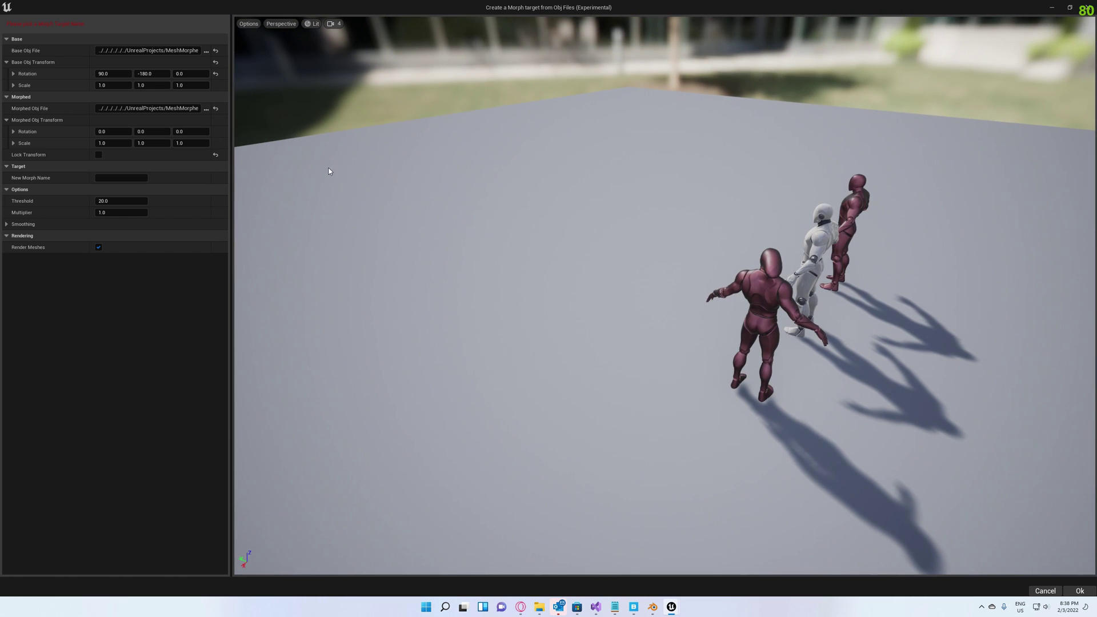
click(198, 133)
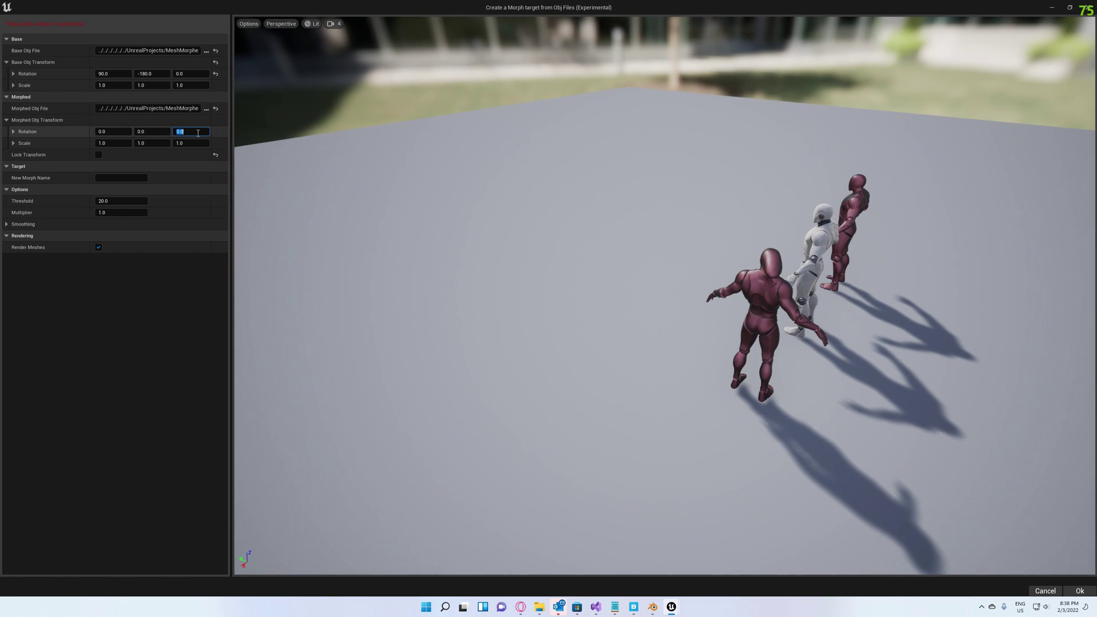
text(90)
key(Return)
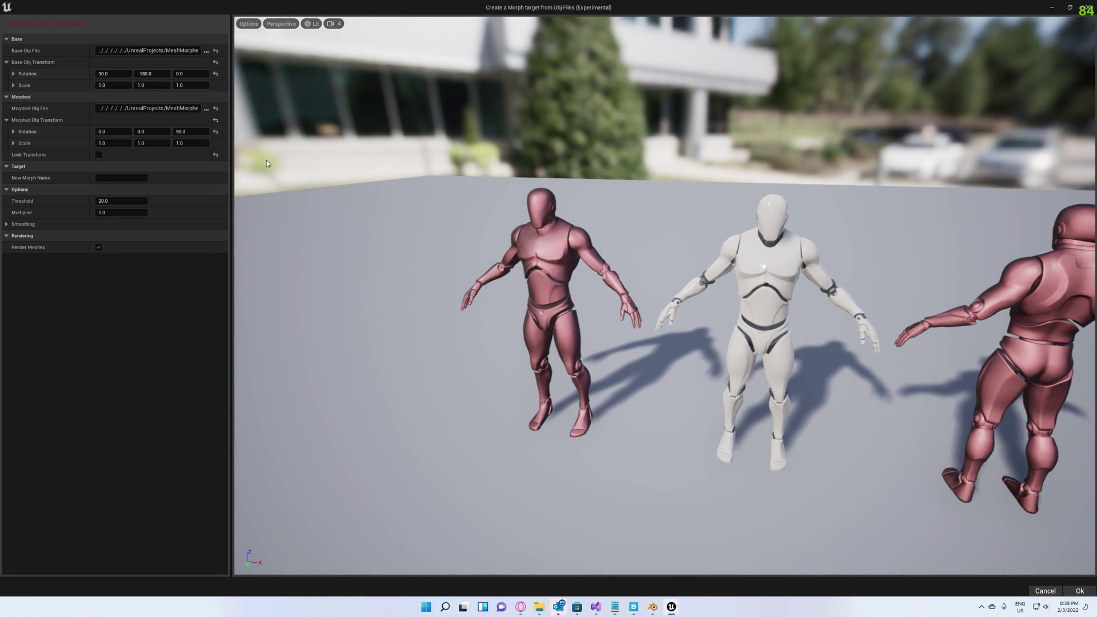
click(191, 131)
text(-90)
key(Return)
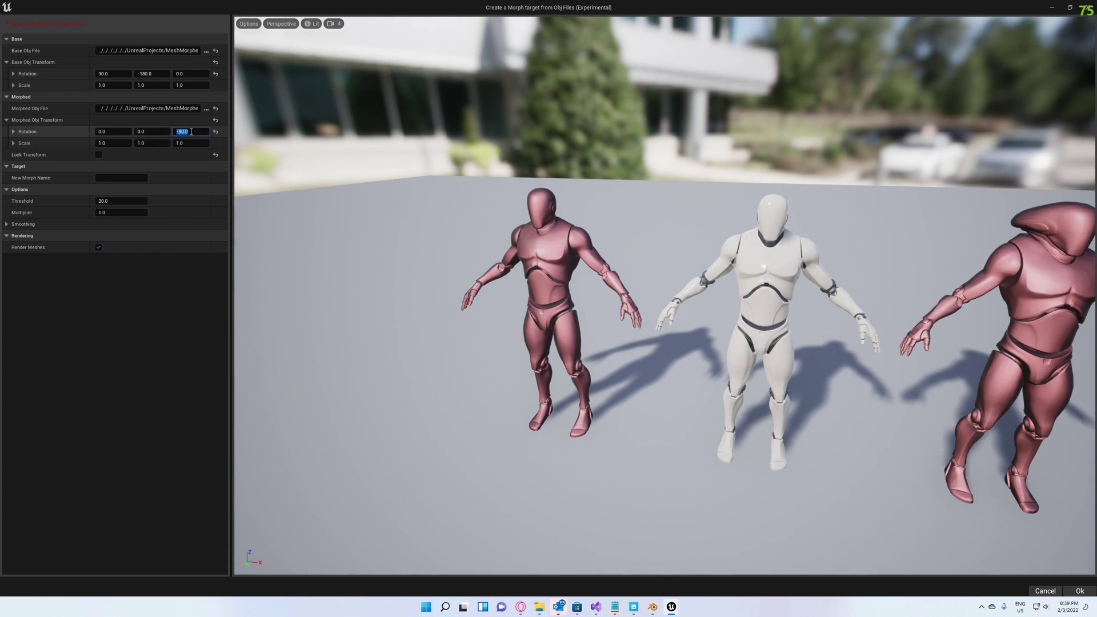
- Compare the base and morphed meshes with the reference mannequin, and check the side the morphed head points to in Blender
right_drag(572, 252, 743, 297)
right_drag(743, 400, 576, 370)
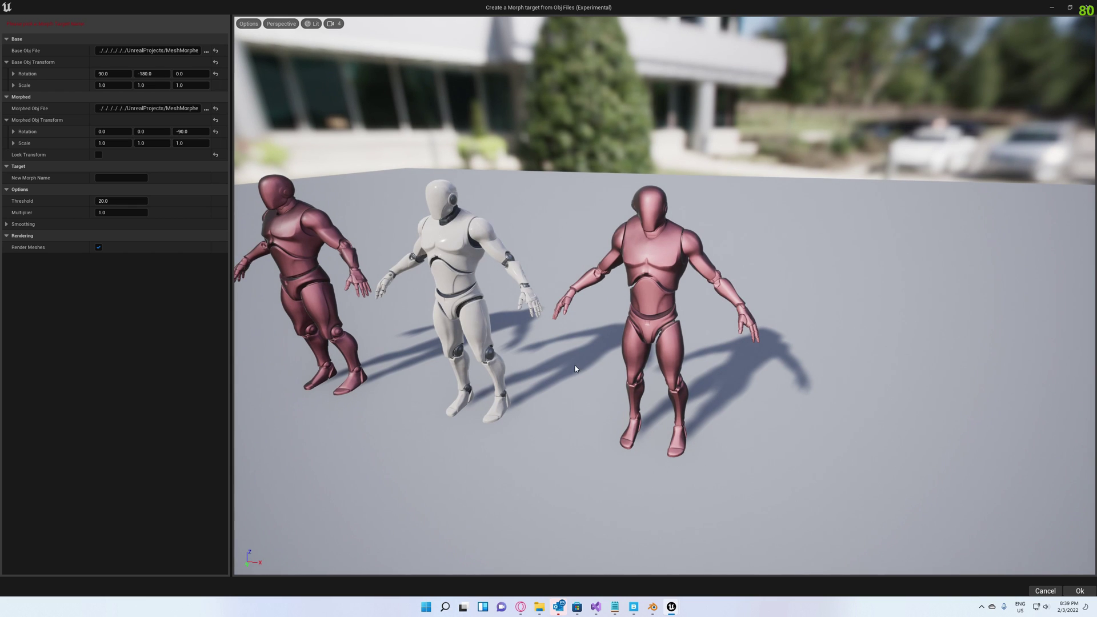
right_drag(577, 297, 474, 274)
key(a)
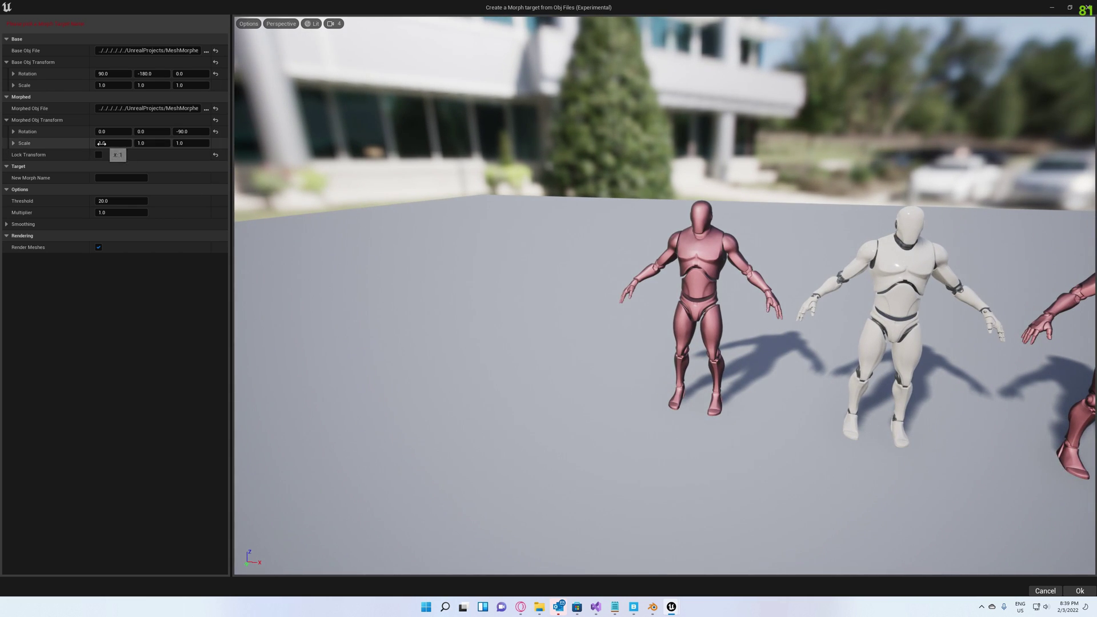
right_drag(731, 290, 892, 343)
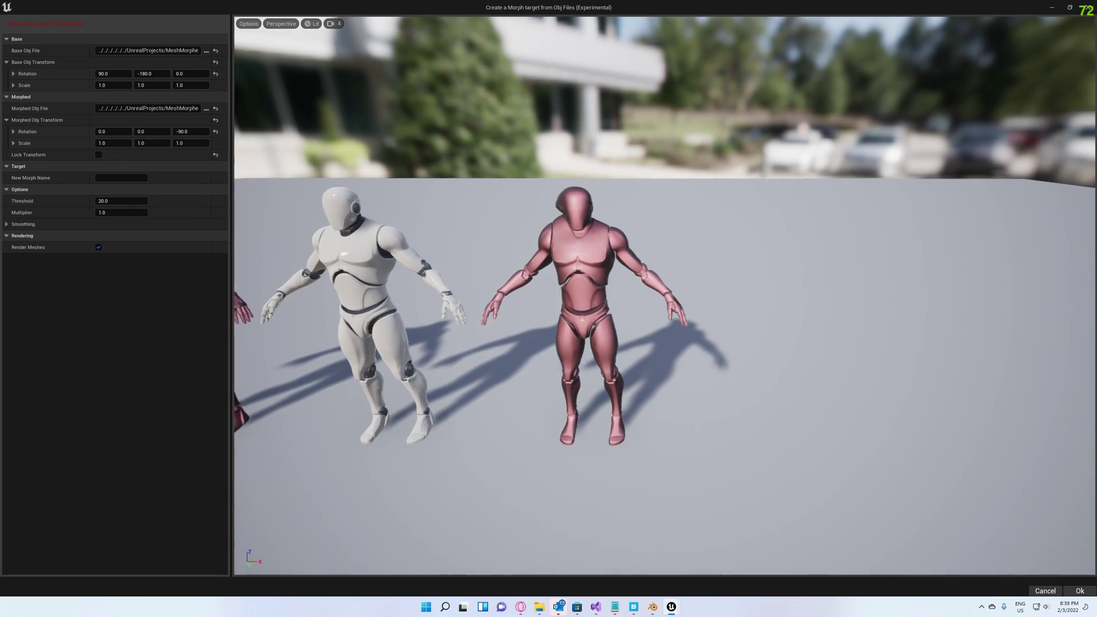
click(653, 607)
right_click(510, 260)
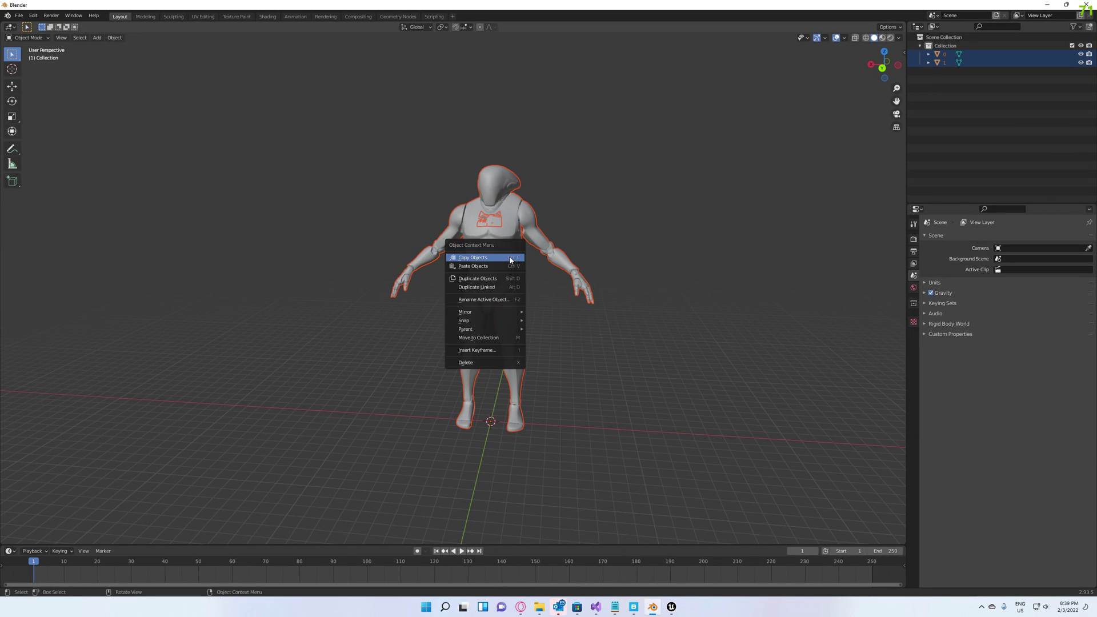
click(528, 177)
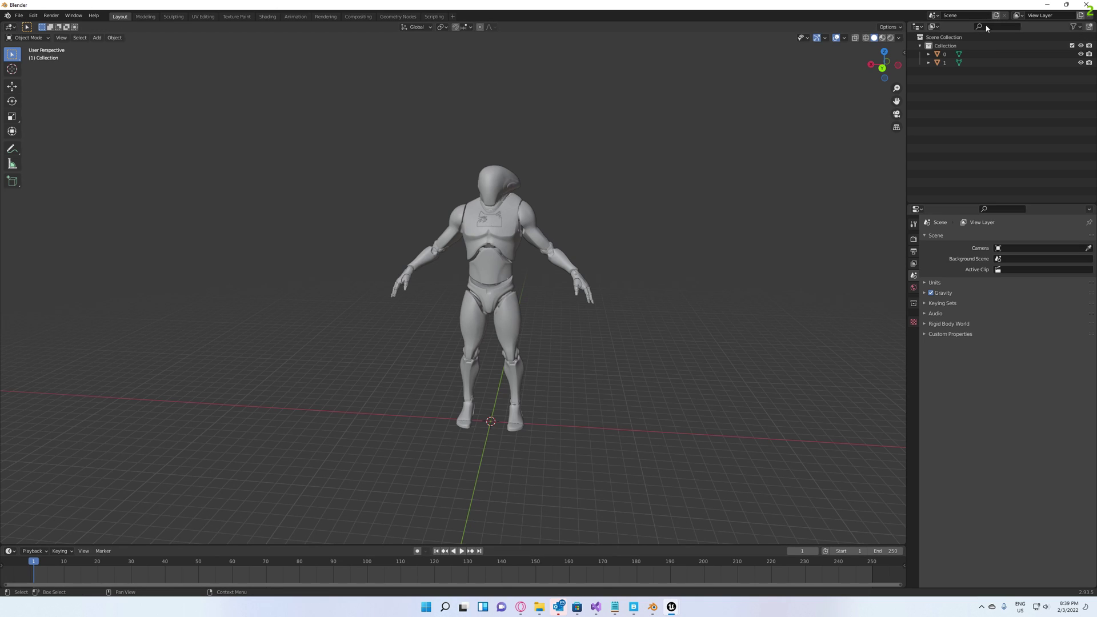
click(1048, 5)
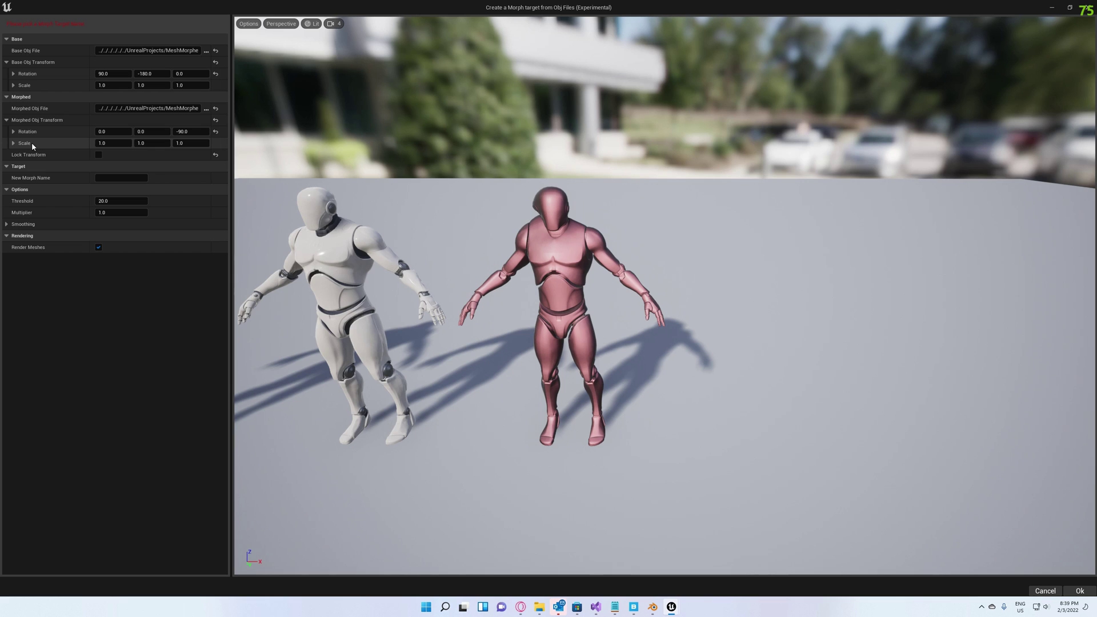
- Set the morphed OBJ's X scale to -1 to mirror the mesh
click(152, 143)
click(103, 143)
text(-1)
key(Return)
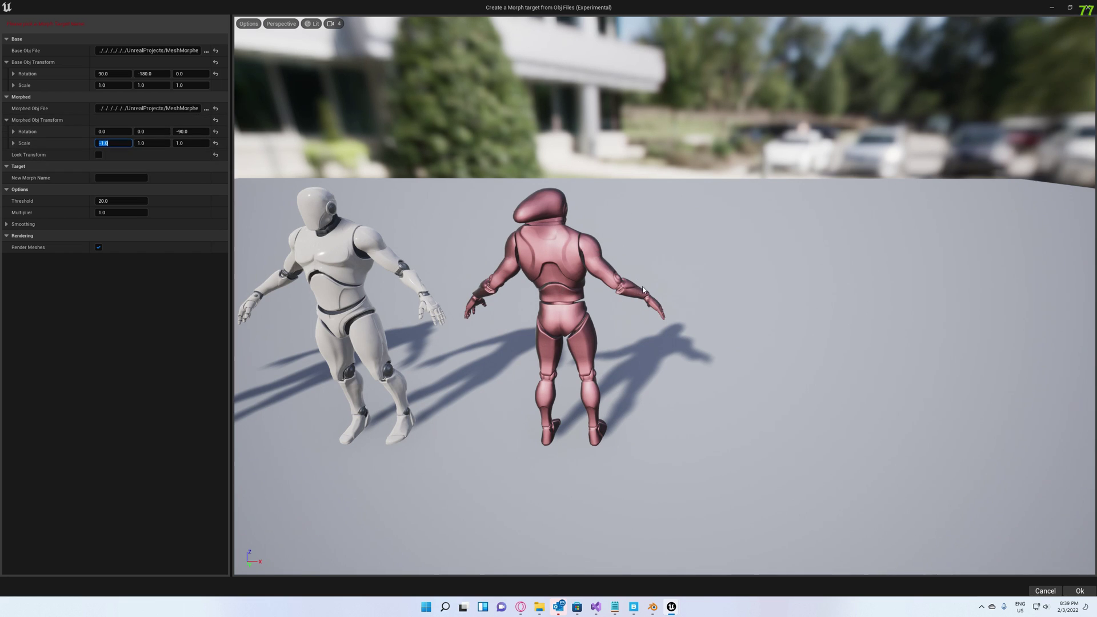
- Restore the morphed OBJ's X scale to 1 and set its Y scale to -1 to mirror the mesh
text(1)
key(Return)
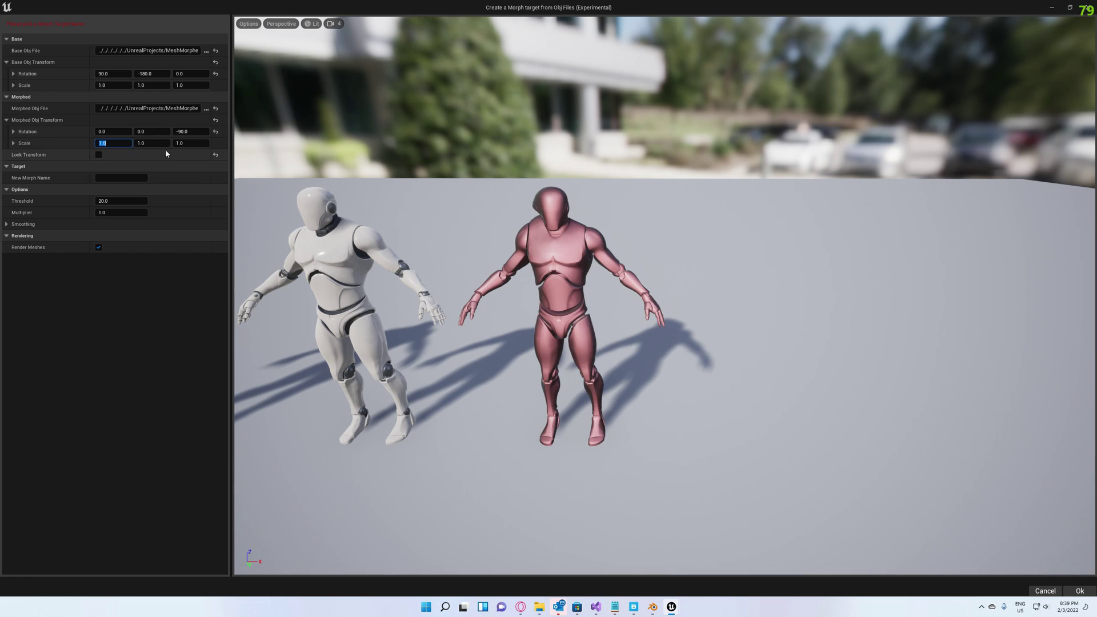
click(160, 143)
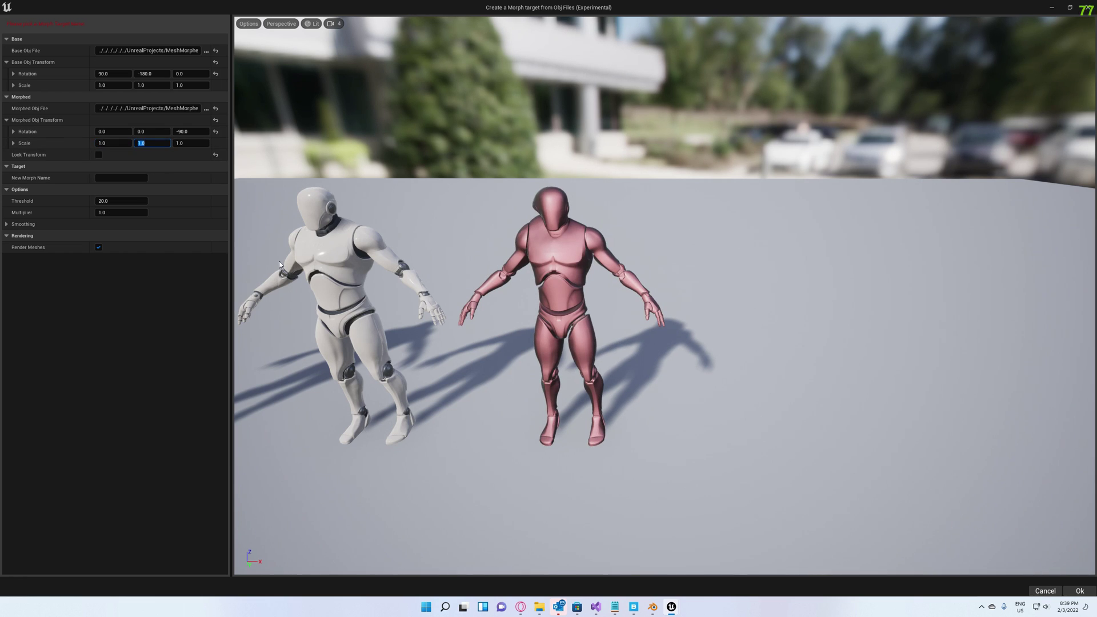
text(-1)
key(Return)
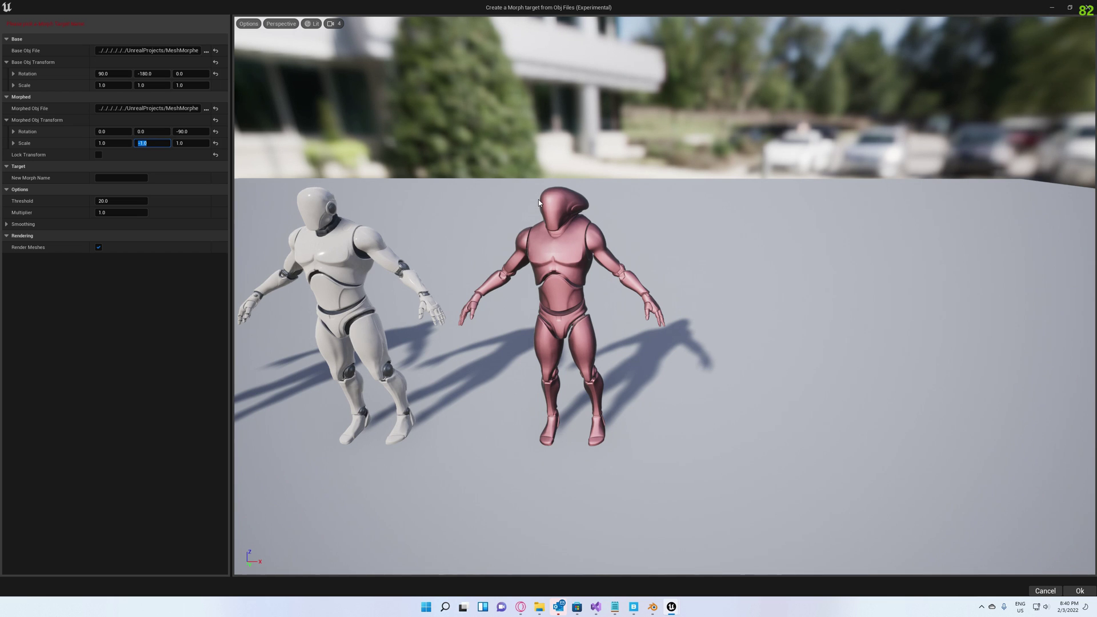
- Try mirroring the base OBJ with a Z scale of -1, and set it back to 1
right_drag(538, 200, 489, 262)
key(d)
key(a)
key(w)
key(e)
key(s)
key(w)
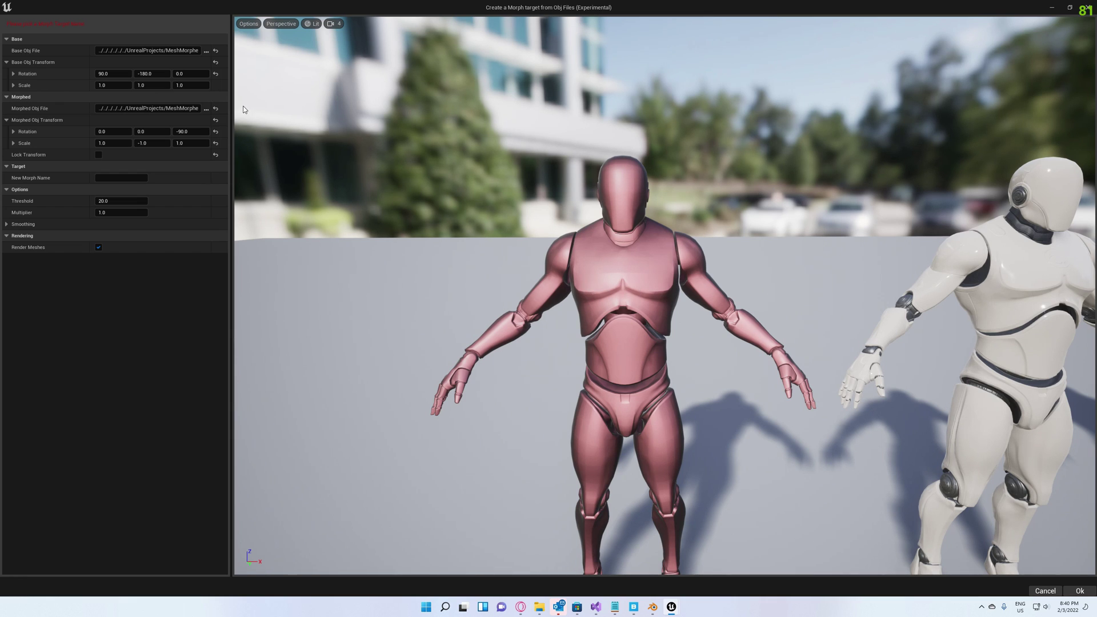
click(106, 85)
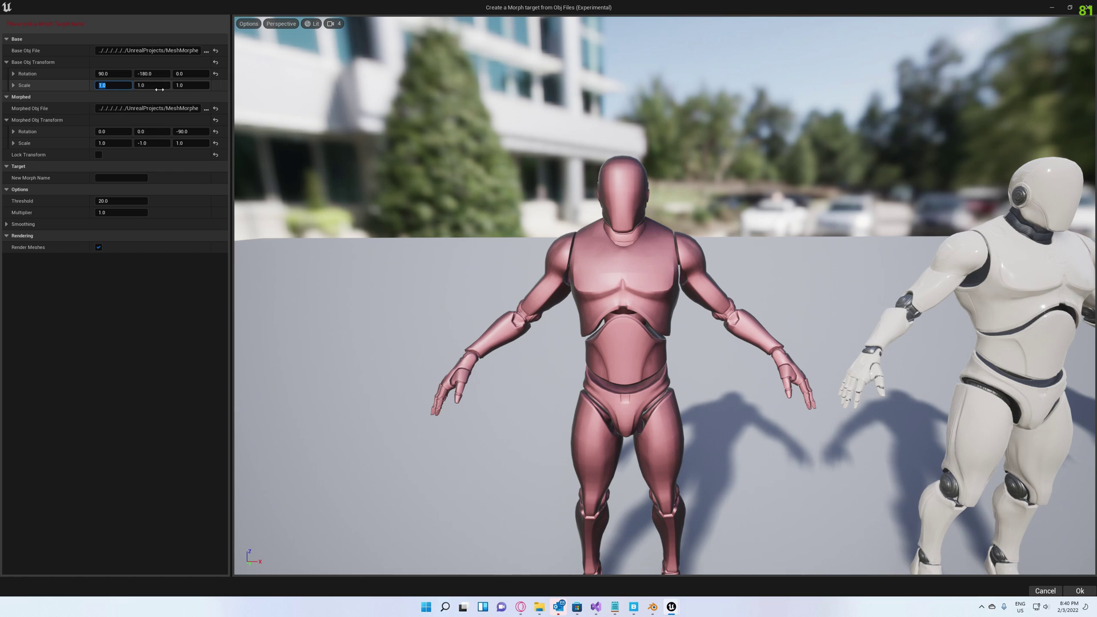
click(197, 86)
text(-1)
key(Return)
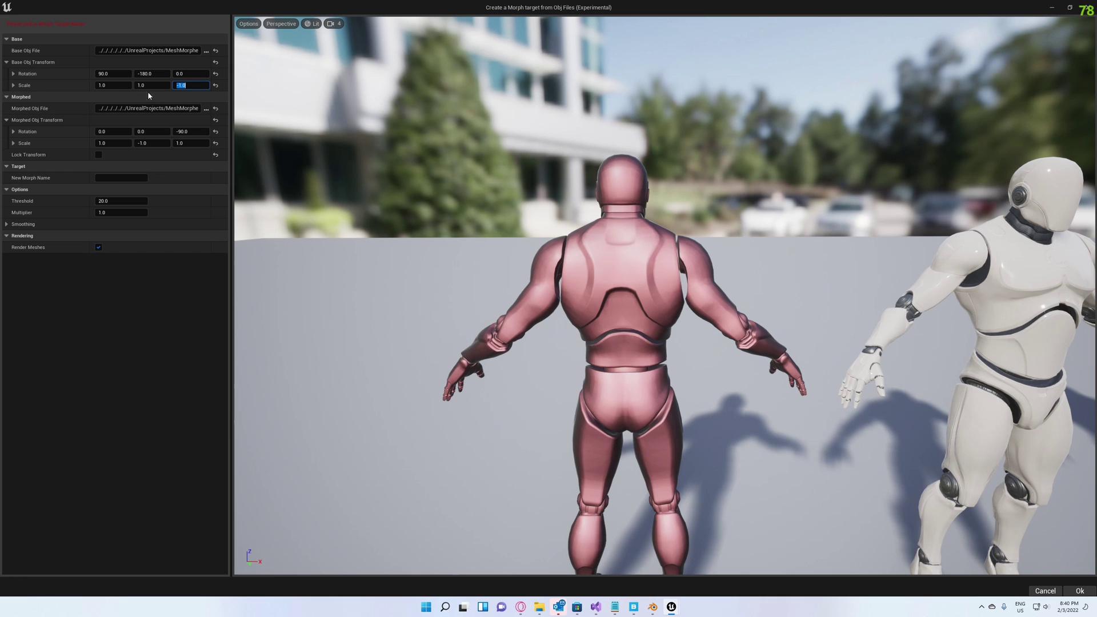
text(1)
key(Return)
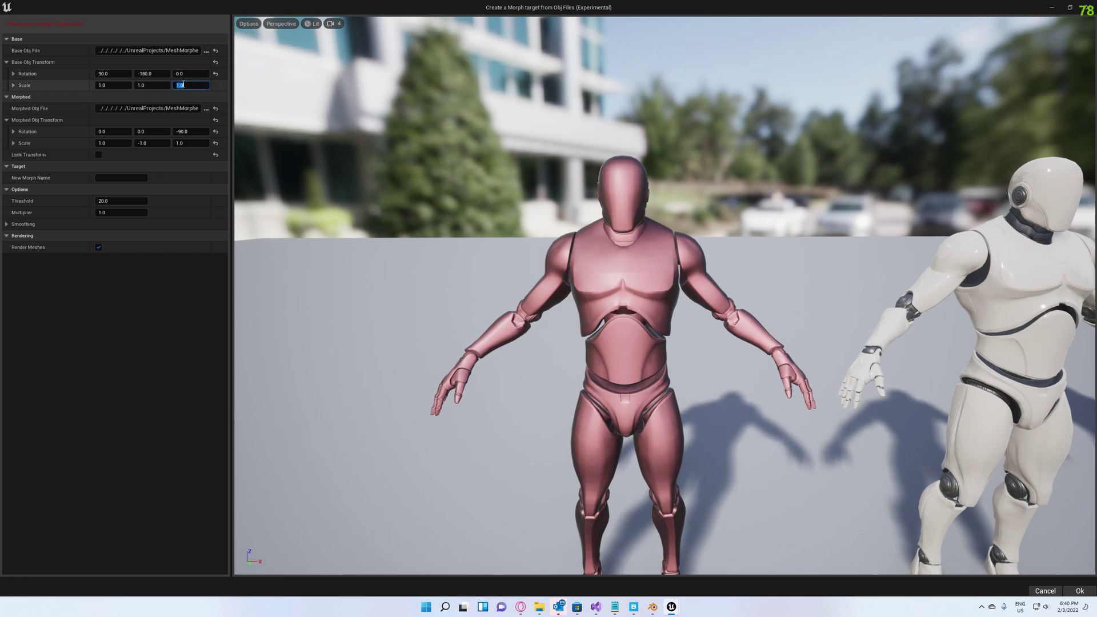
- Set the base OBJ's X scale to -1 and compare both OBJ meshes with the reference mannequin
click(115, 86)
text(-1)
key(Return)
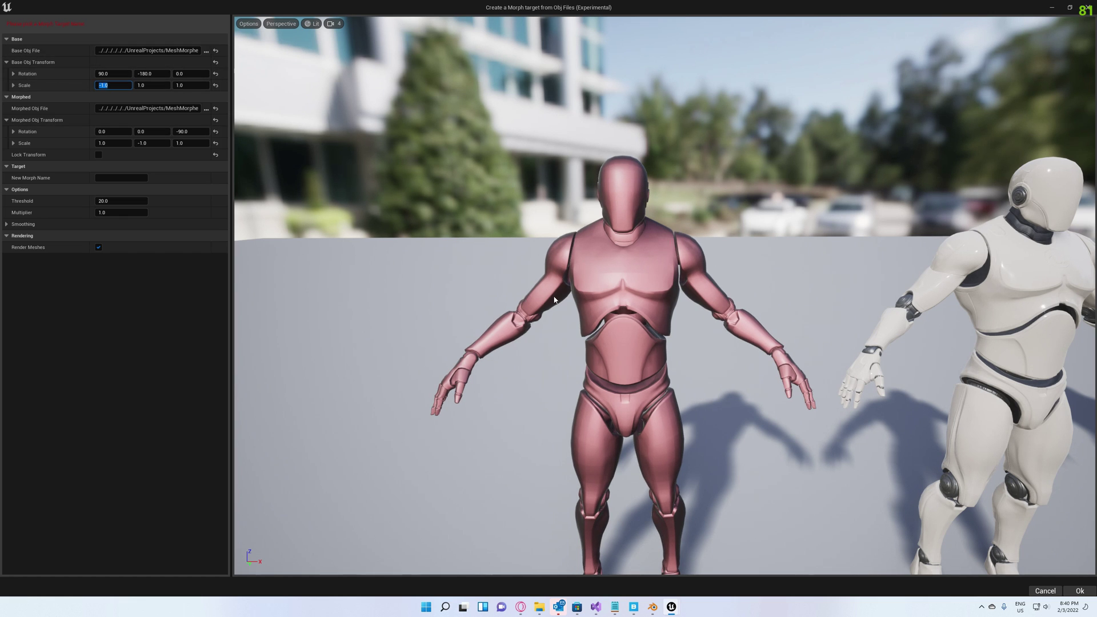
right_drag(718, 326, 715, 229)
drag(674, 371, 687, 322)
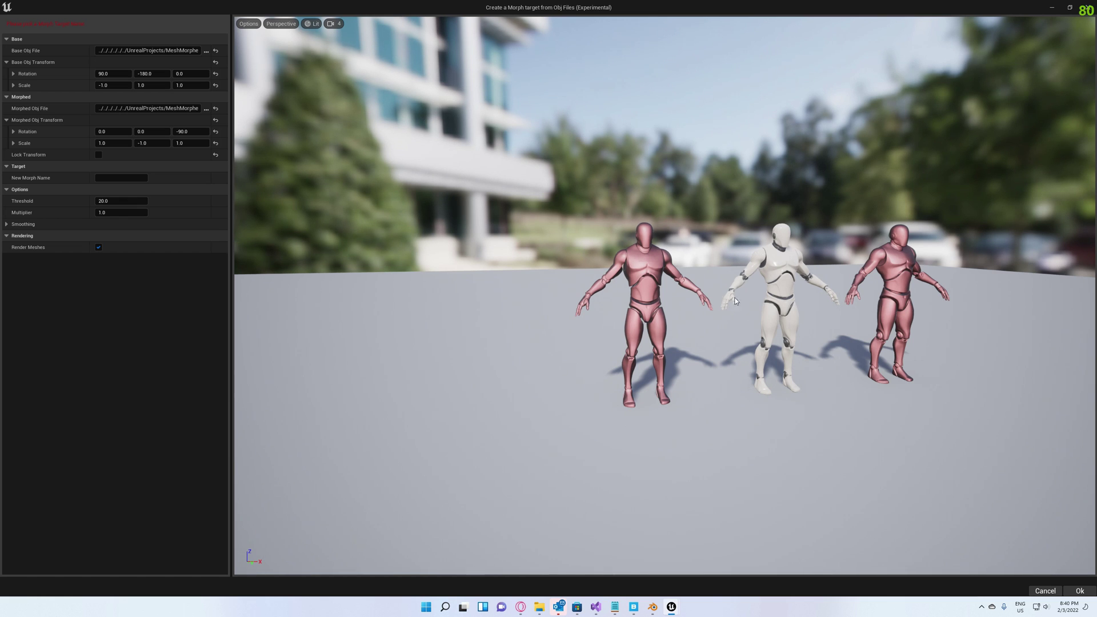
alt+drag(832, 355, 726, 356)
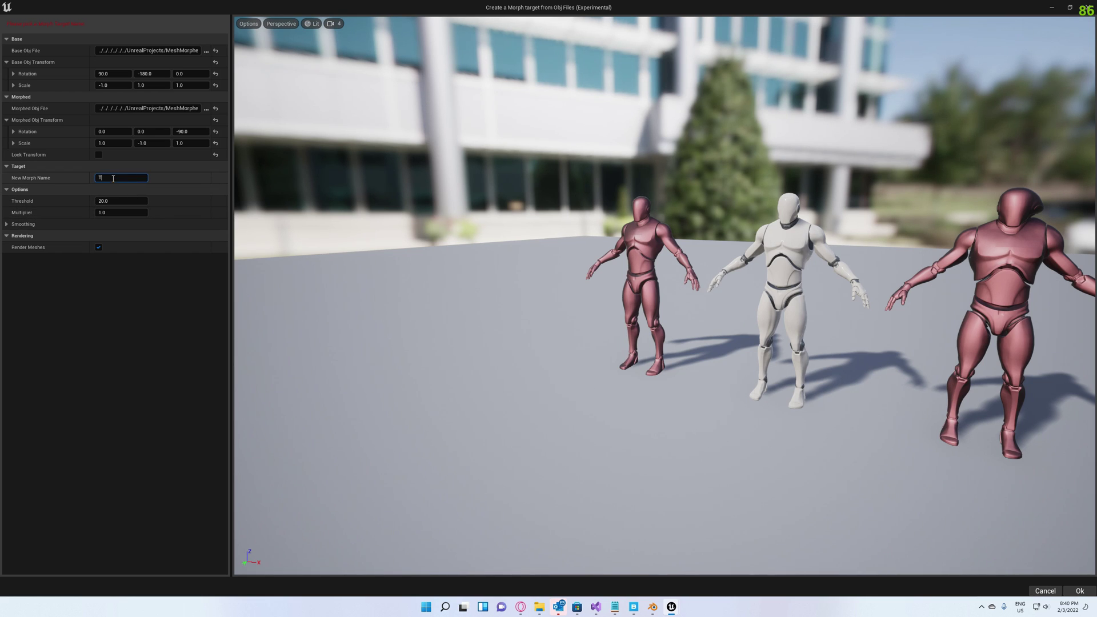
- Create the new morph target under the name Test4 and close the creation window
text(tt)
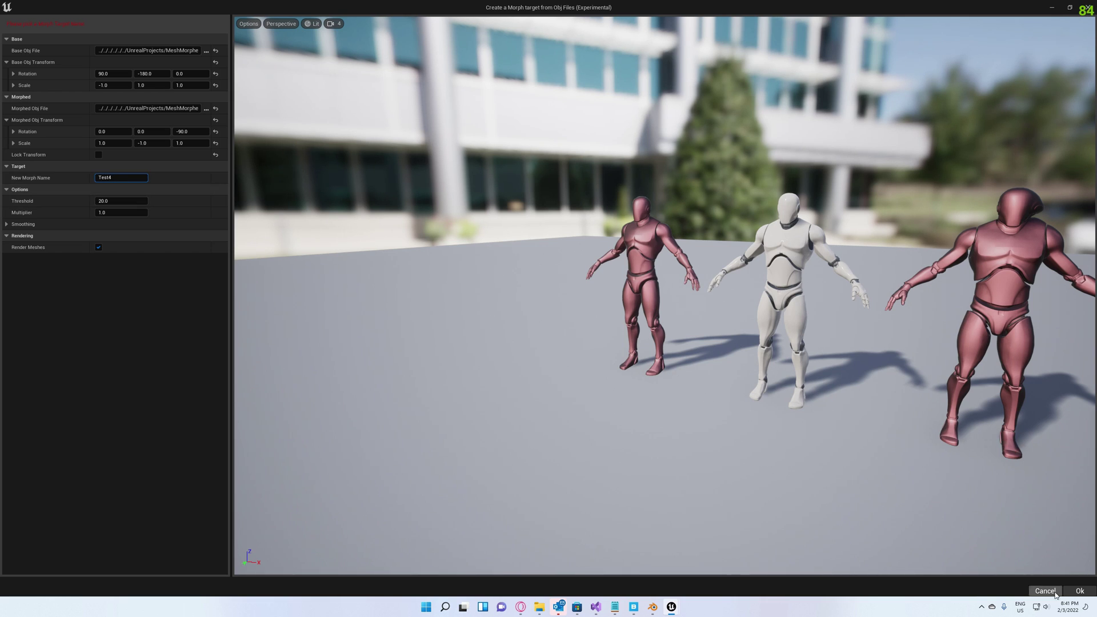
click(1080, 592)
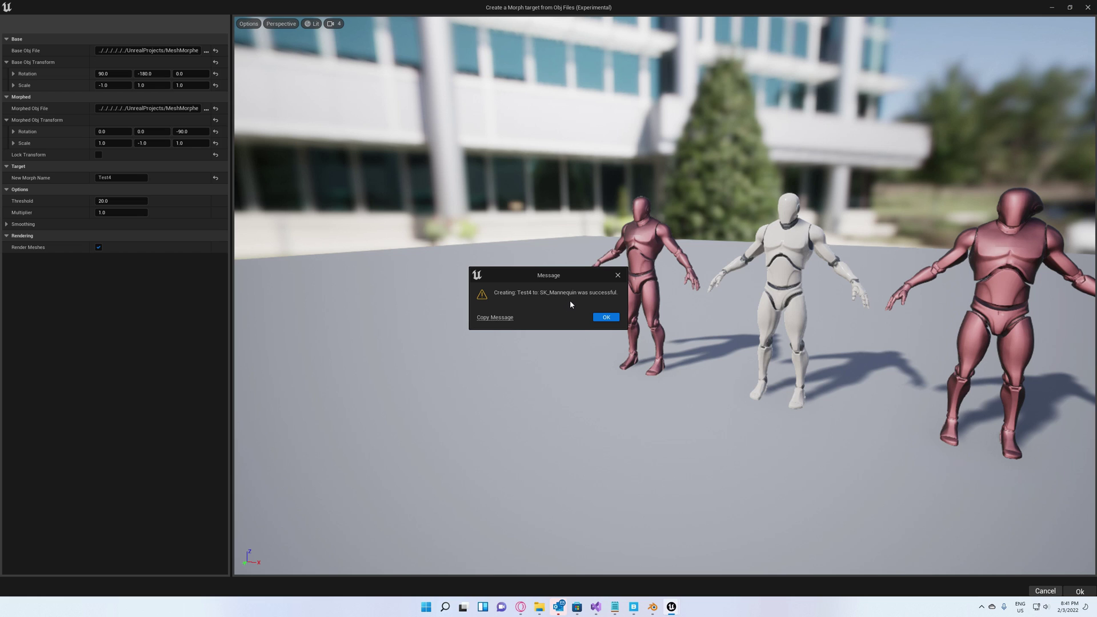
click(614, 322)
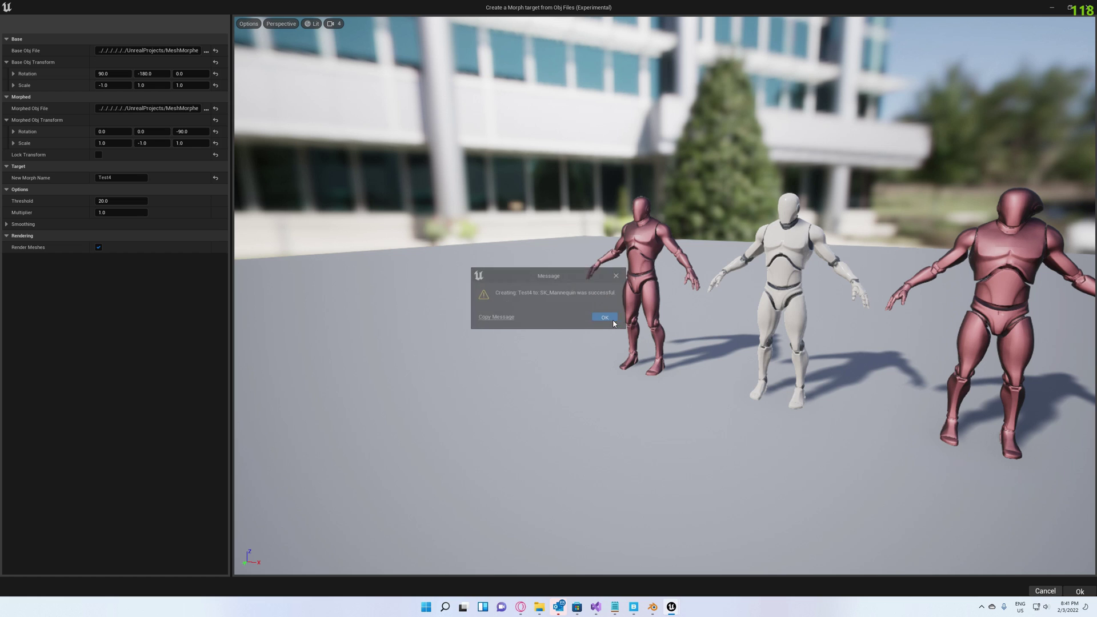
click(1087, 8)
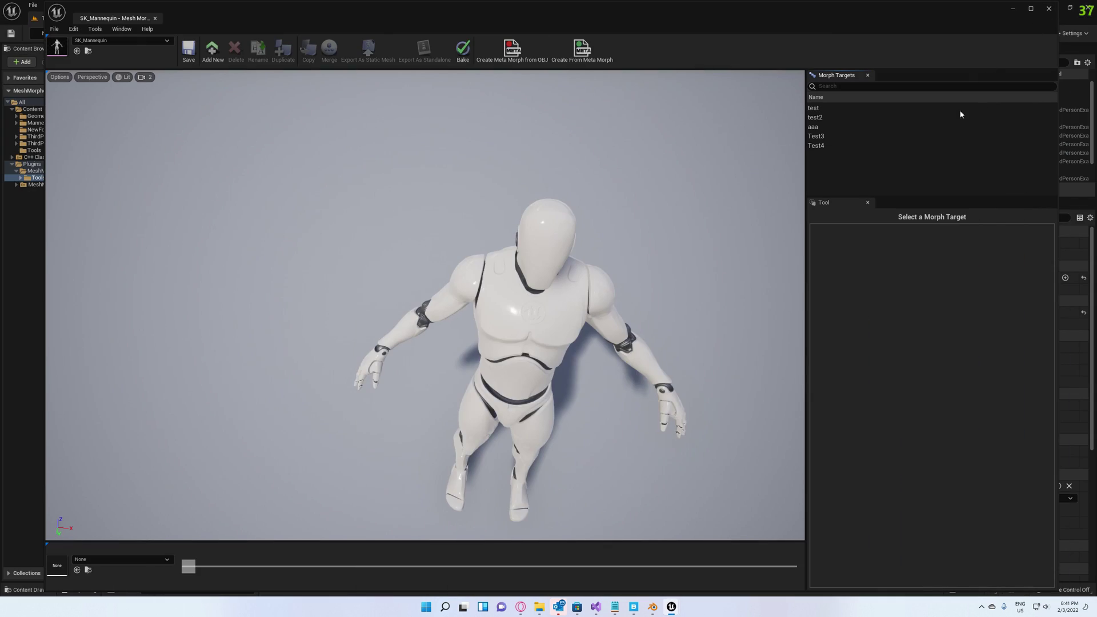
- Load the Test4 morph target on the mannequin and inspect its deformed head
click(868, 147)
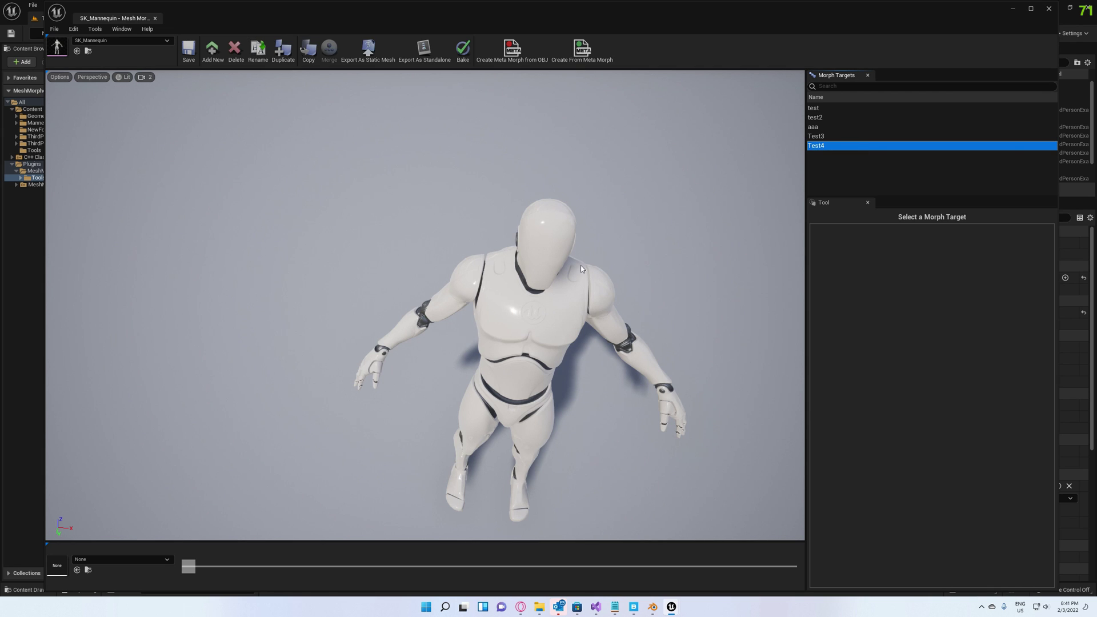
mouse_move(487, 491)
right_down()
mouse_move(400, 514)
mouse_move(469, 400)
mouse_move(320, 395)
mouse_move(400, 486)
mouse_move(434, 400)
mouse_move(468, 412)
mouse_move(501, 475)
mouse_move(486, 480)
right_up()
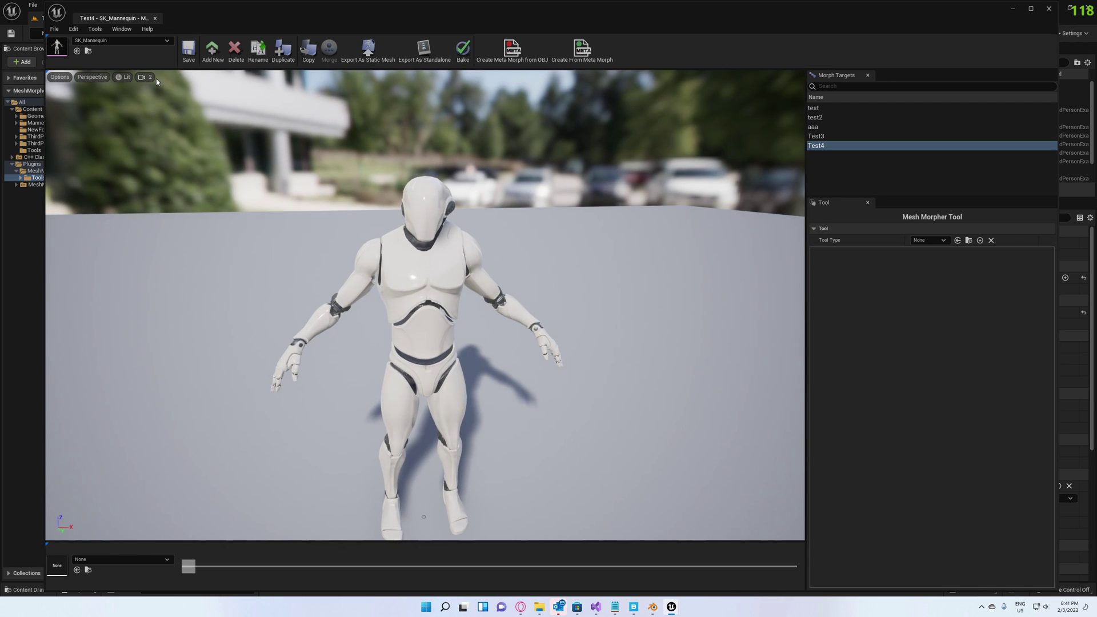
- Open SK_Mannequin in the skeletal mesh editor and set the Test4 preview weight to about 0.2
double_click(57, 46)
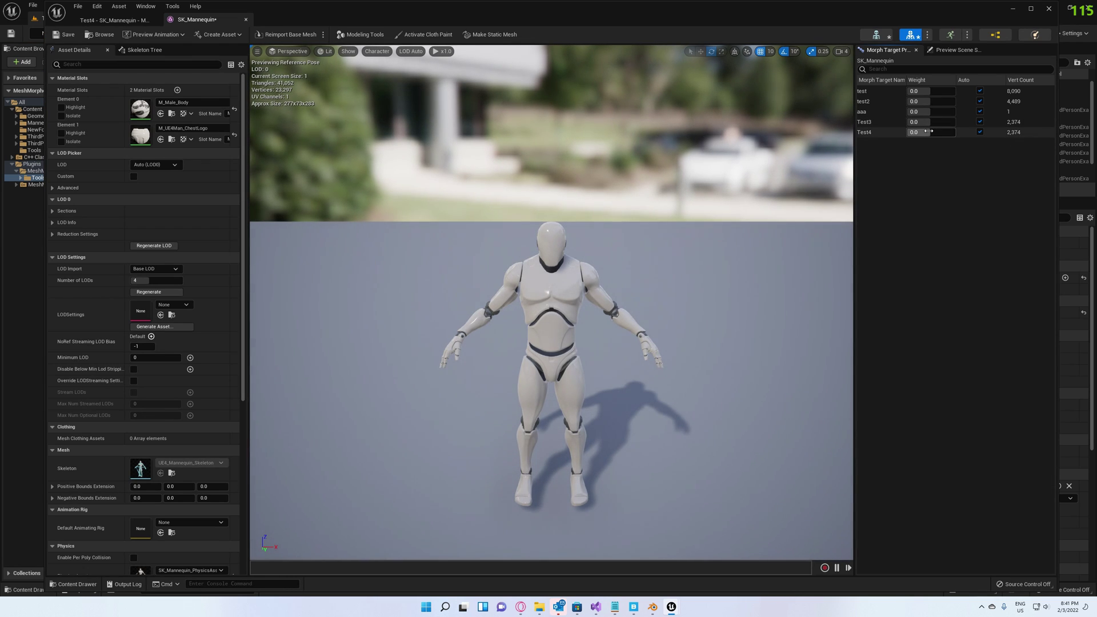
mouse_move(932, 132)
mouse_down()
mouse_move(954, 132)
mouse_move(935, 132)
mouse_up()
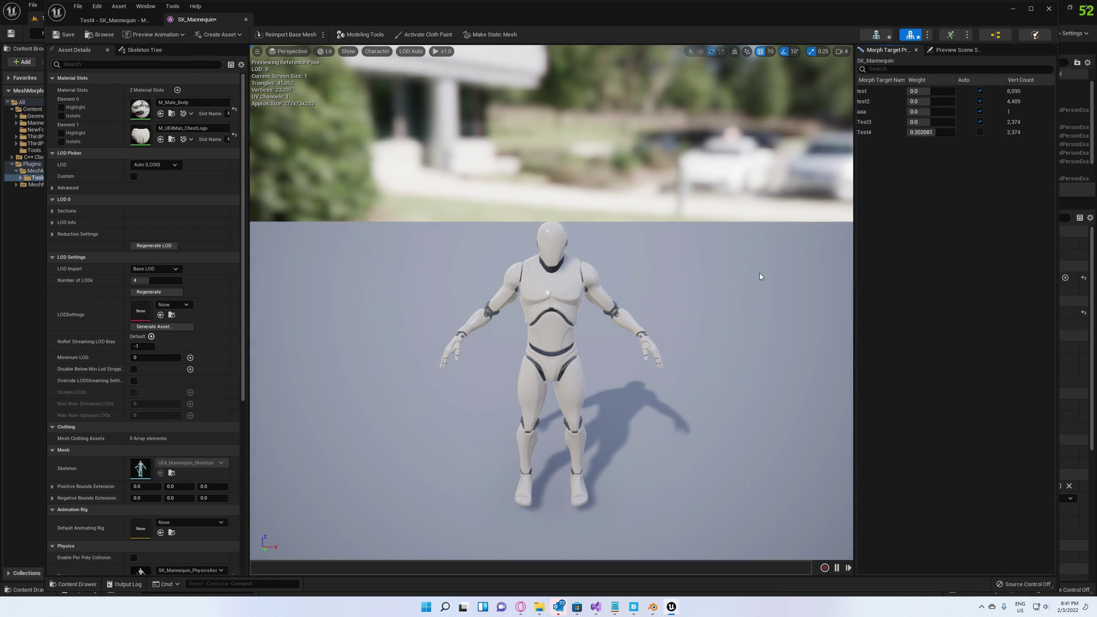
- Return to the Test4 morph editor and examine the mannequin's head from another angle
click(1023, 9)
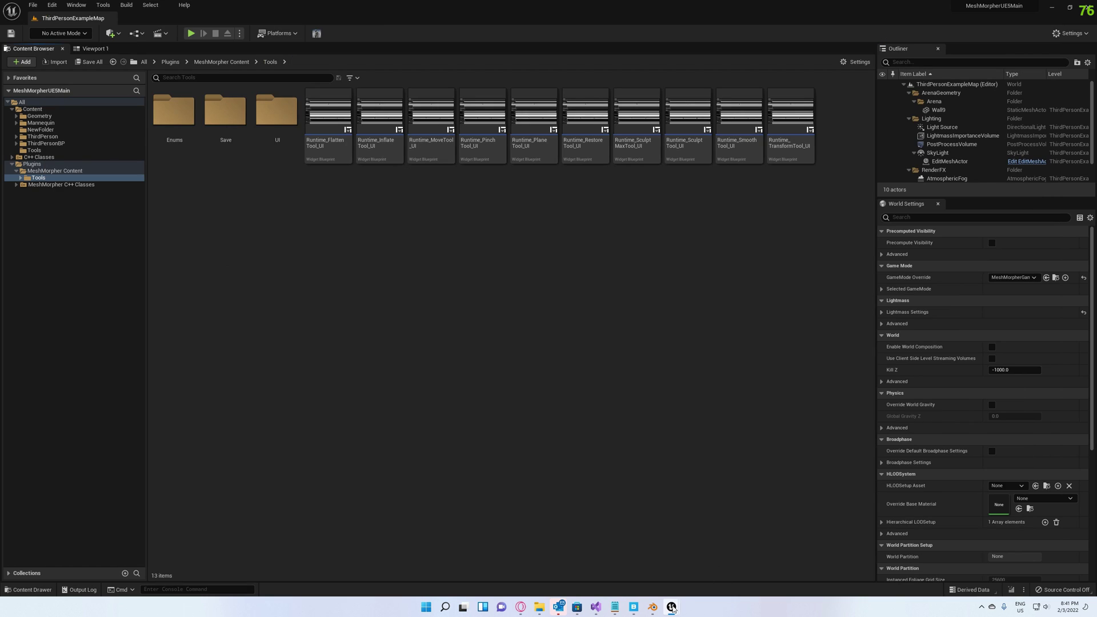
mouse_move(671, 607)
click(713, 558)
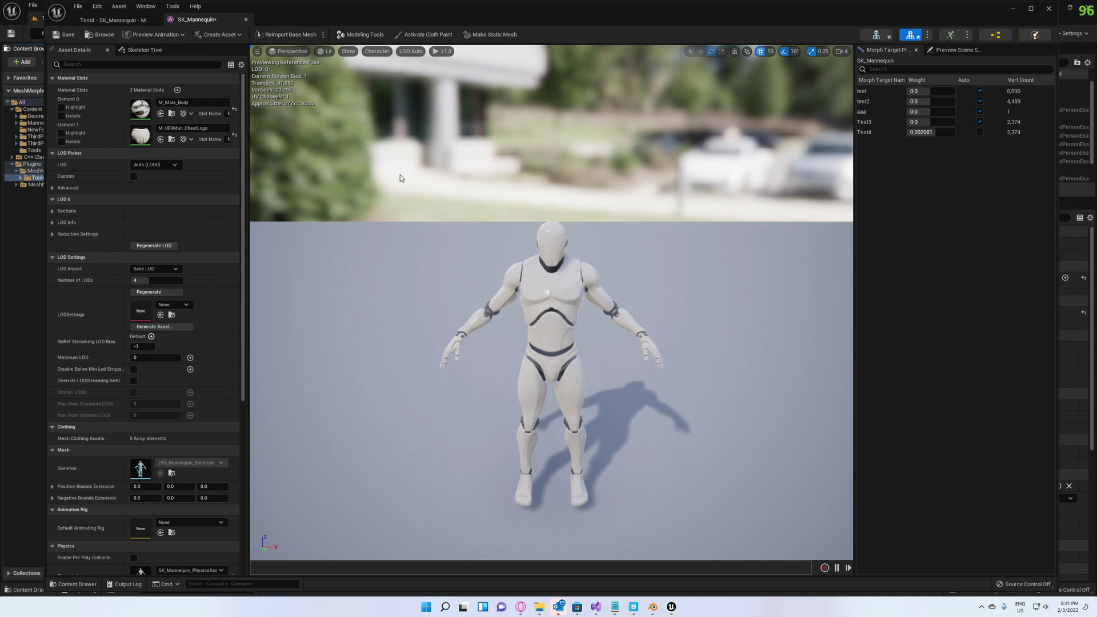
click(126, 20)
mouse_move(522, 240)
right_down()
mouse_move(502, 268)
mouse_move(523, 253)
right_up()
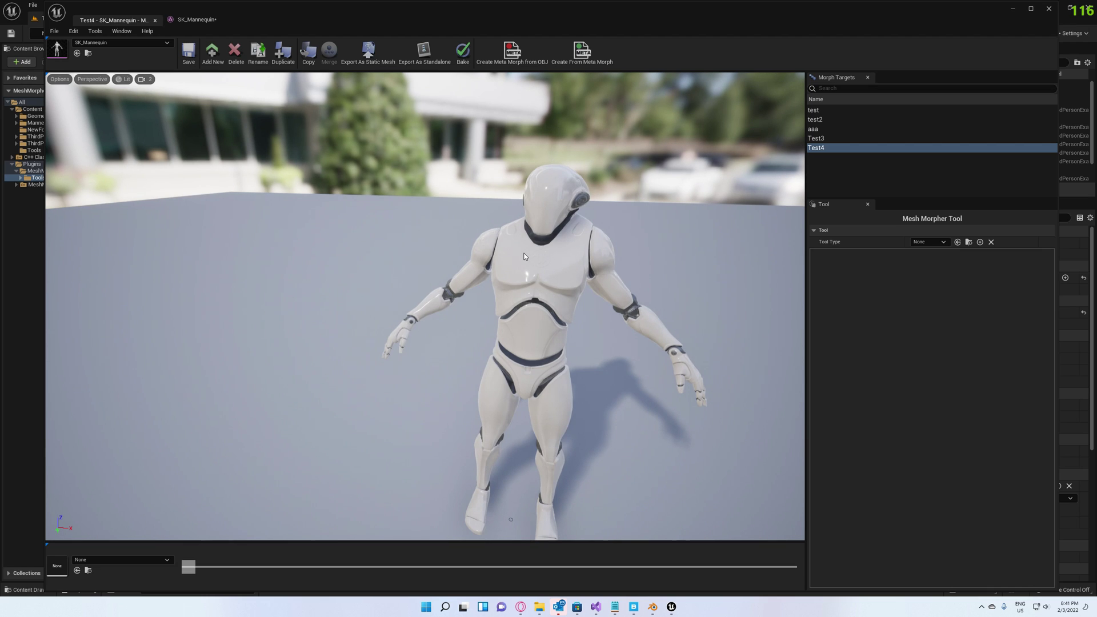